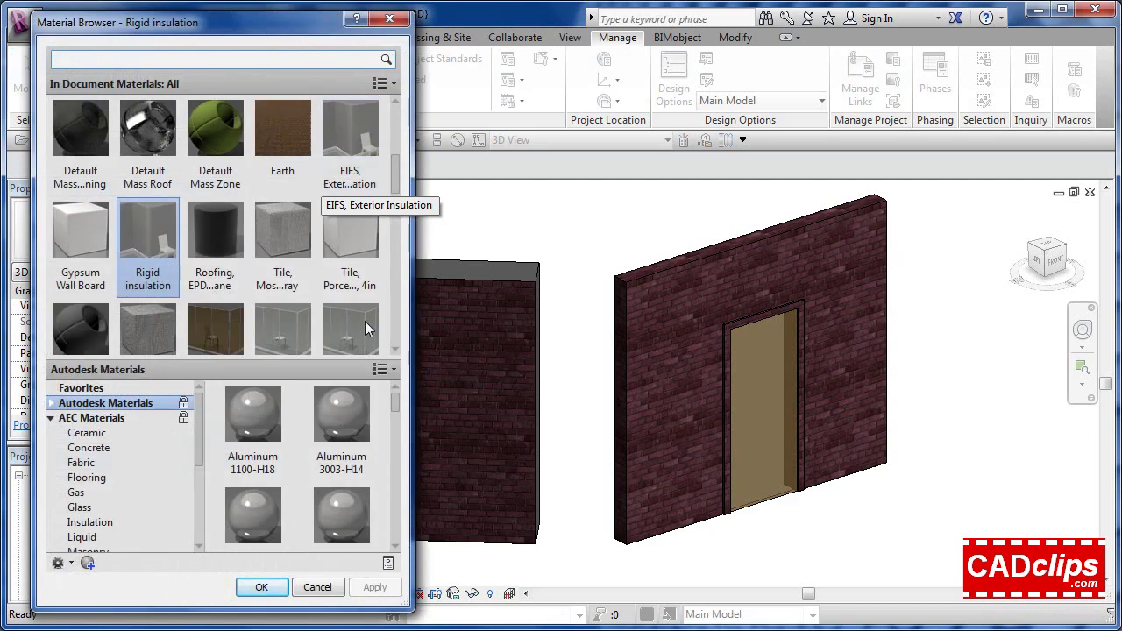
Open the Default Mass Zone document material in the Material Editor and take a brief look at the Asset Browser
scroll(341, 298, down, 1)
scroll(321, 503, down, 1)
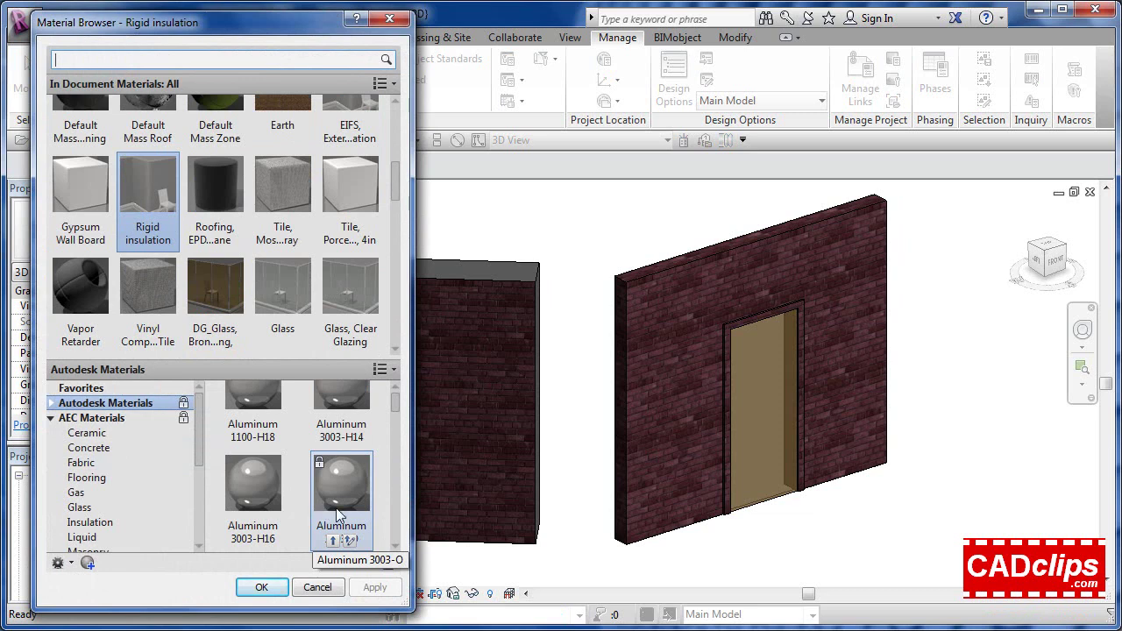
scroll(379, 125, up, 1)
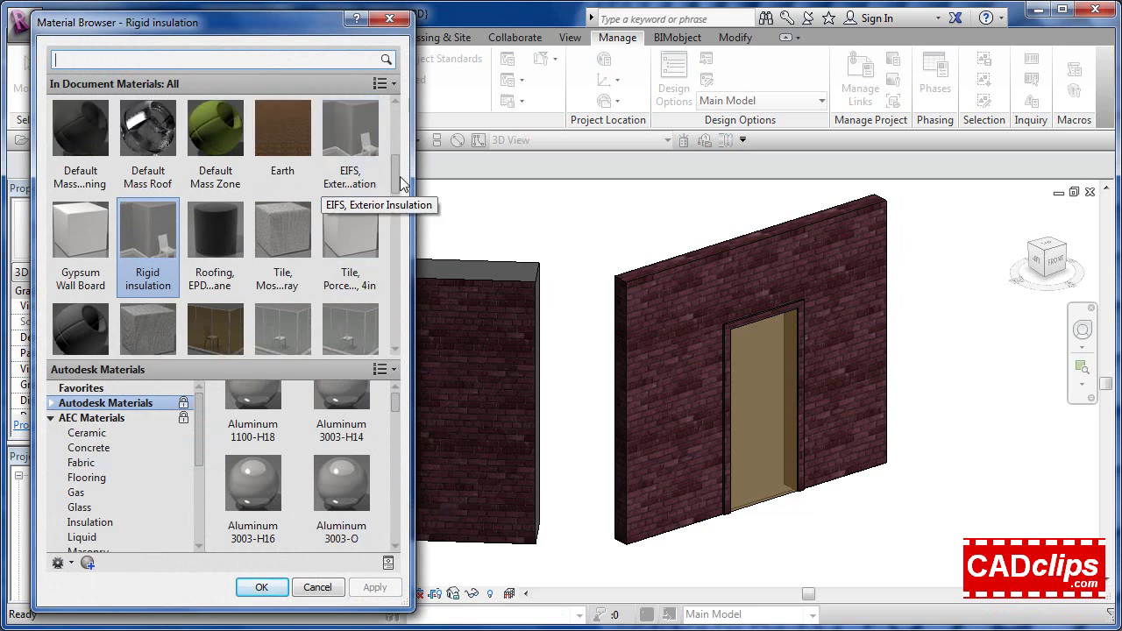
scroll(401, 144, up, 2)
scroll(406, 148, up, 2)
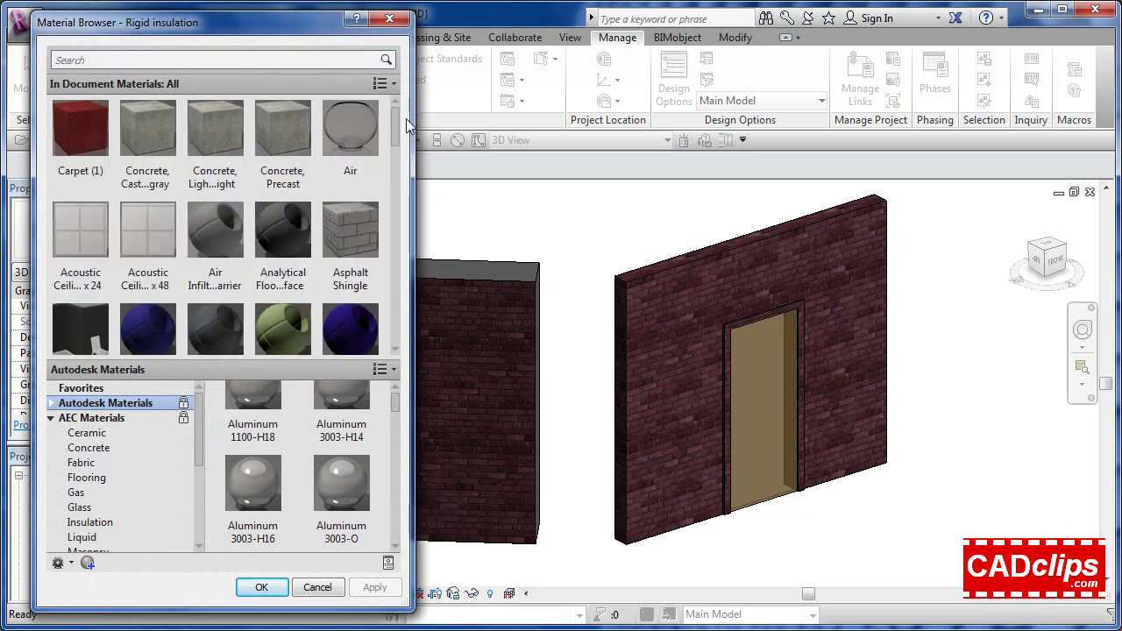
scroll(406, 149, down, 6)
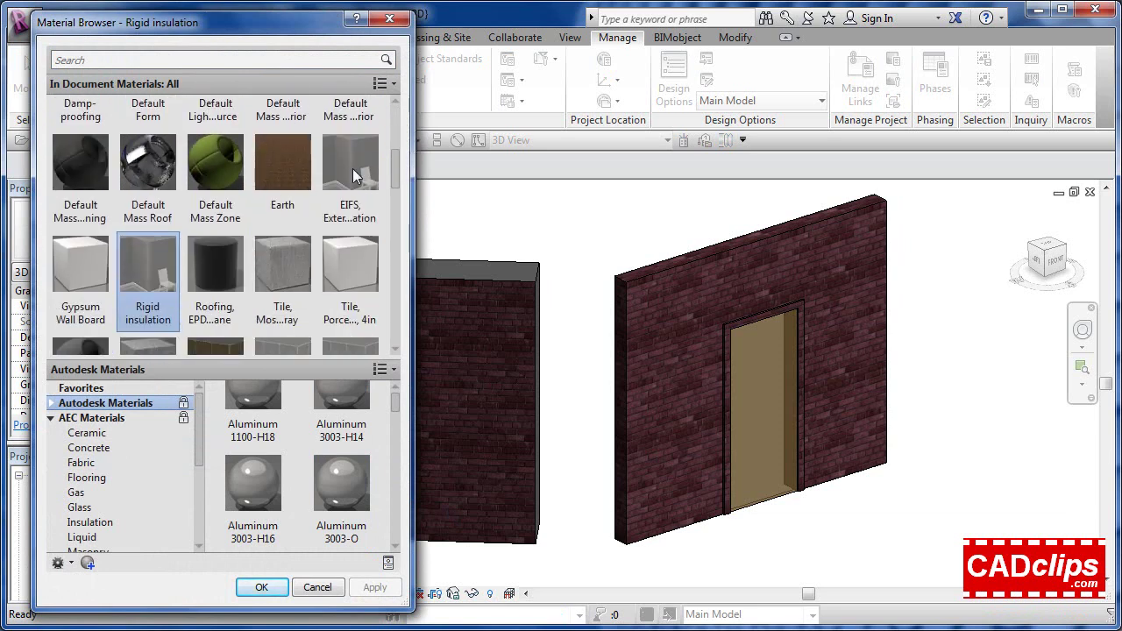
click(220, 162)
click(214, 220)
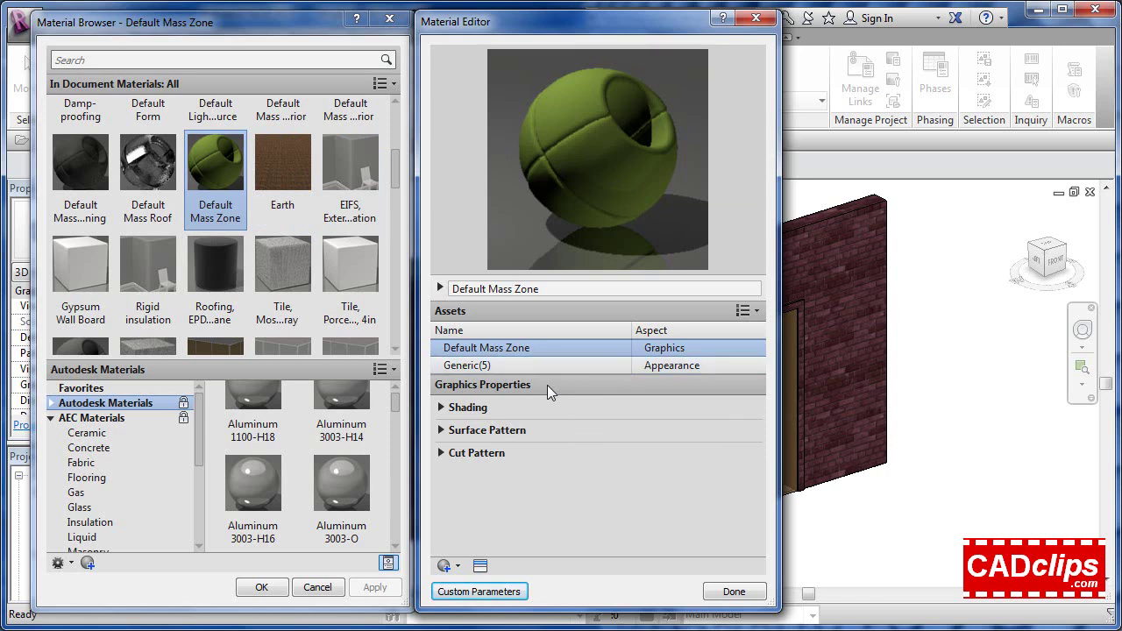
click(479, 565)
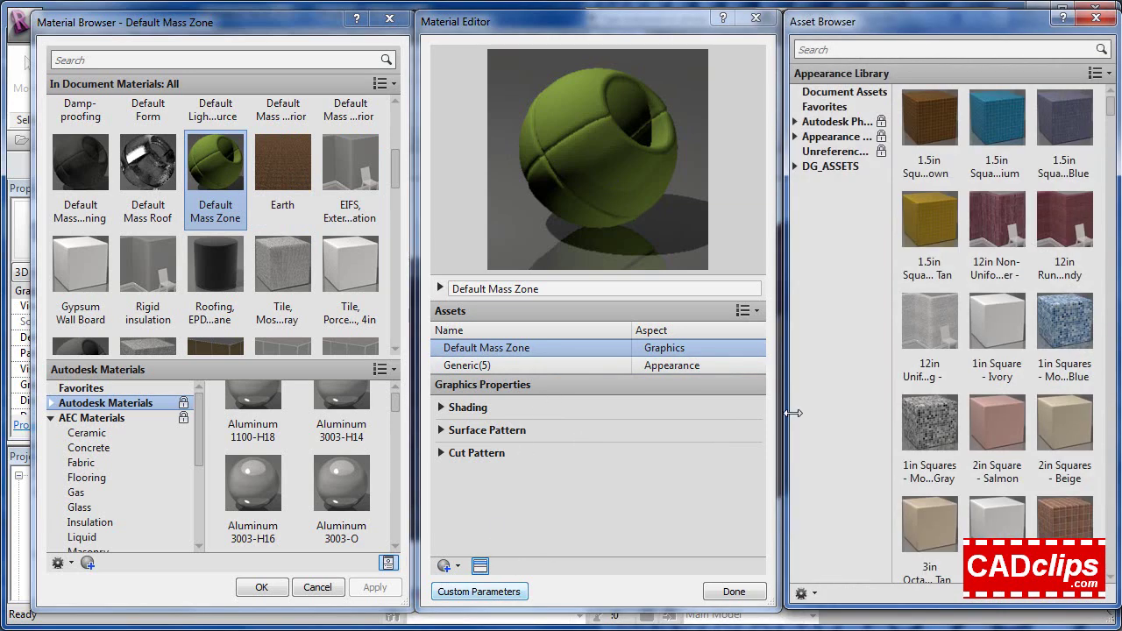
click(1096, 17)
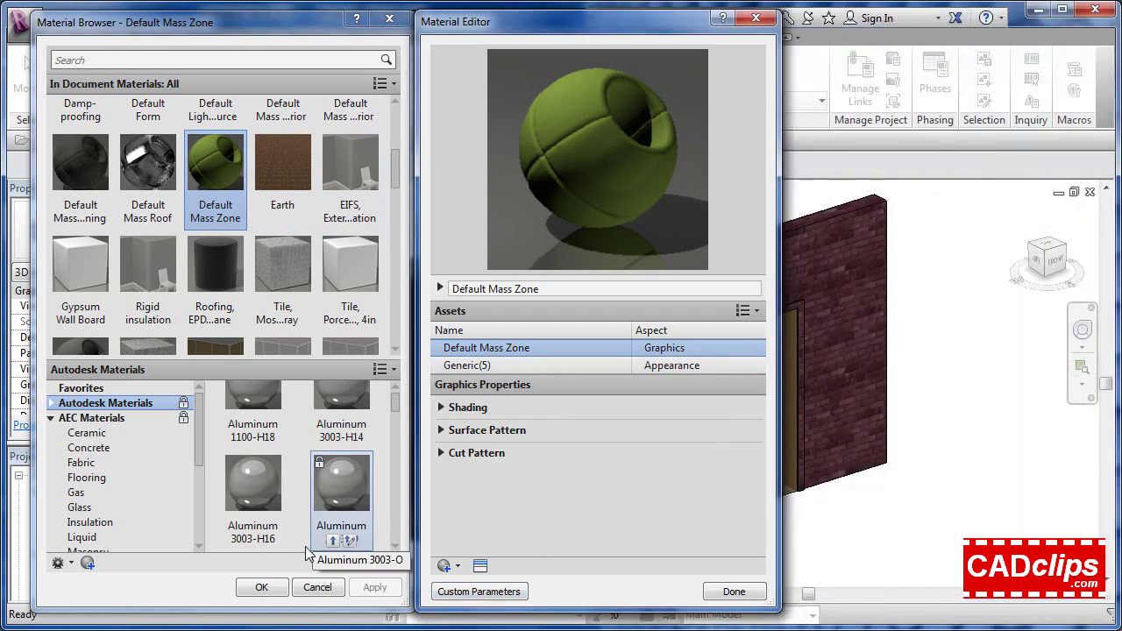
Create a new material library file named DG_MATERIALS in the REVIR-2013-MATERIALS folder
click(50, 419)
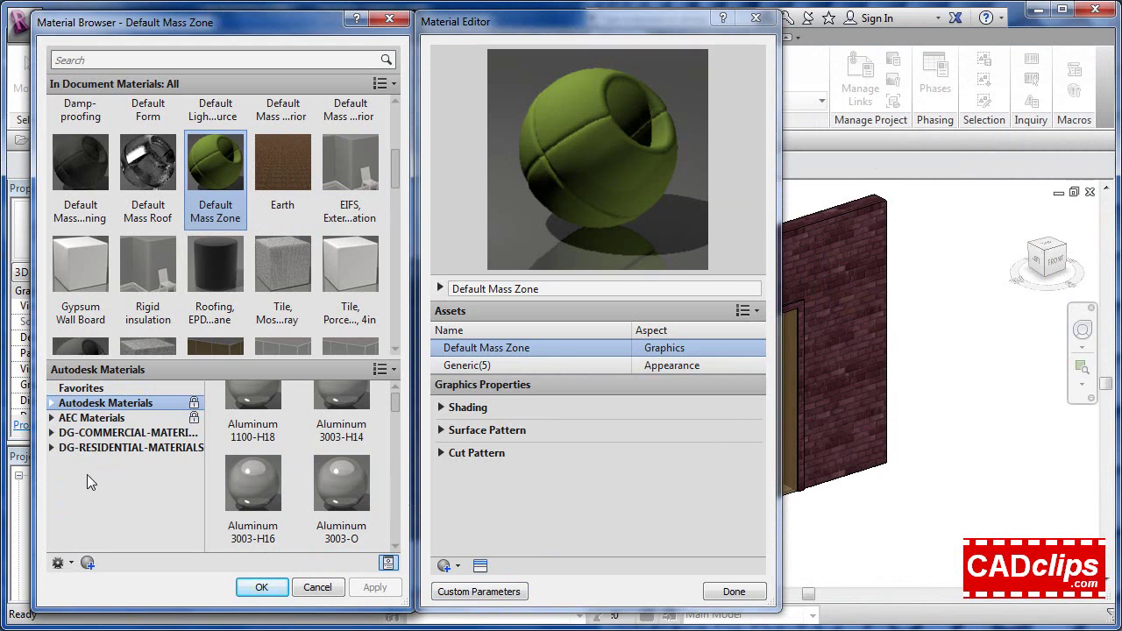
click(72, 565)
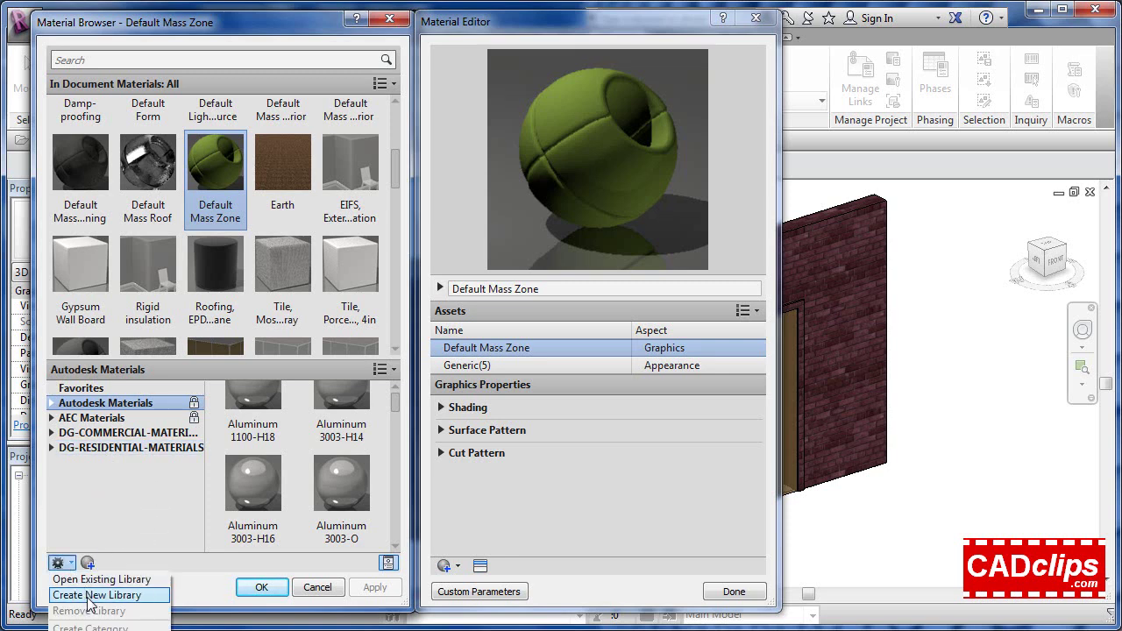
click(88, 595)
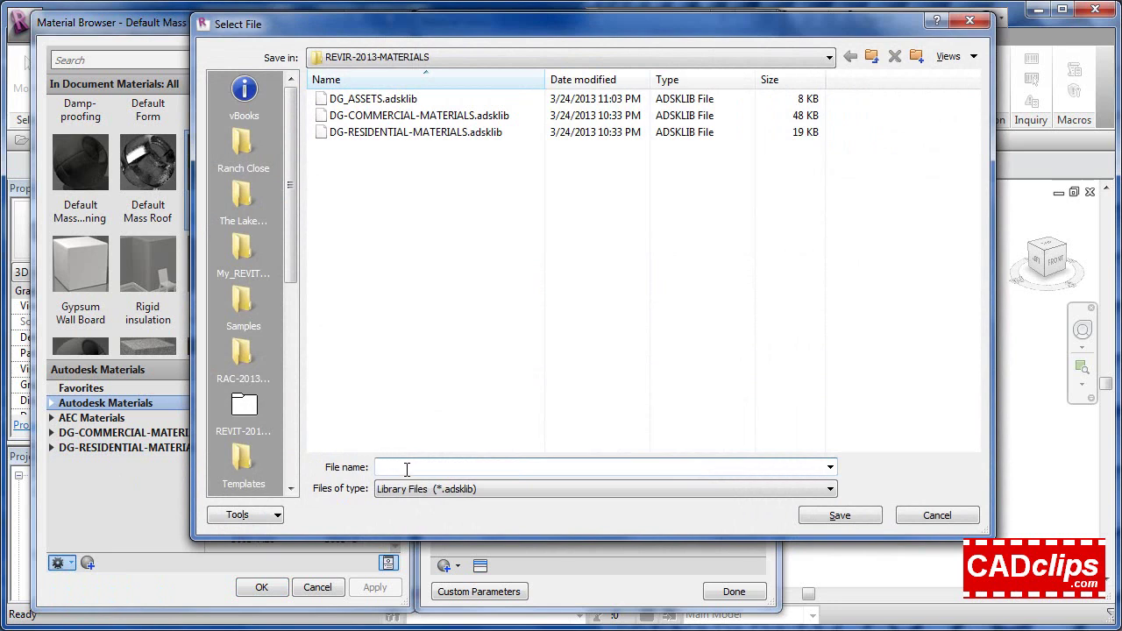
text(DG_)
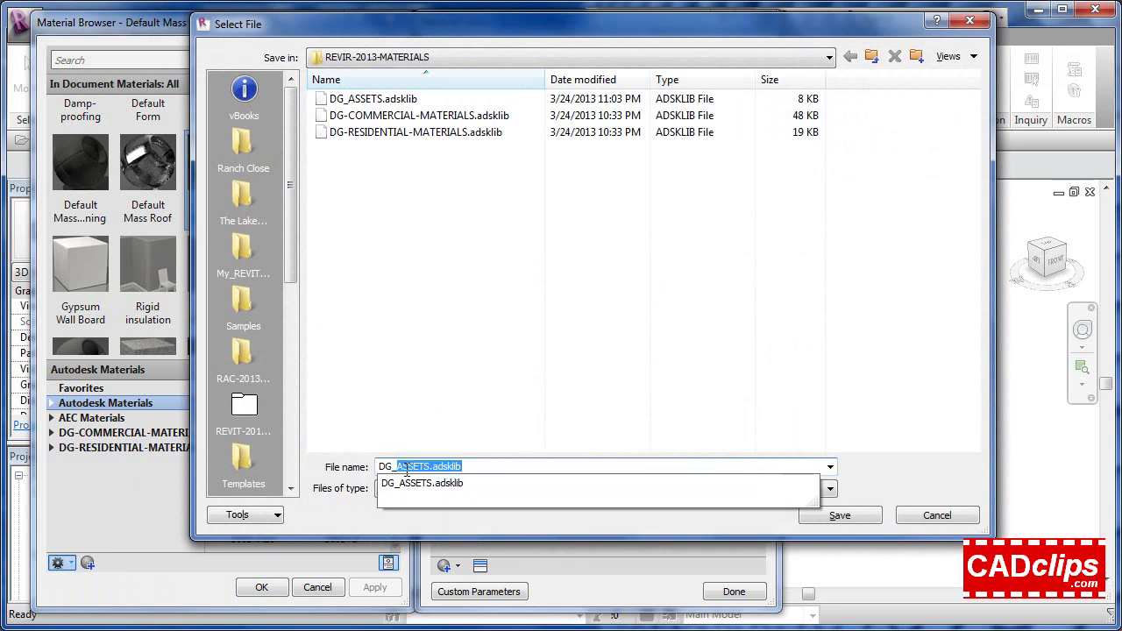
text(MATERIALS)
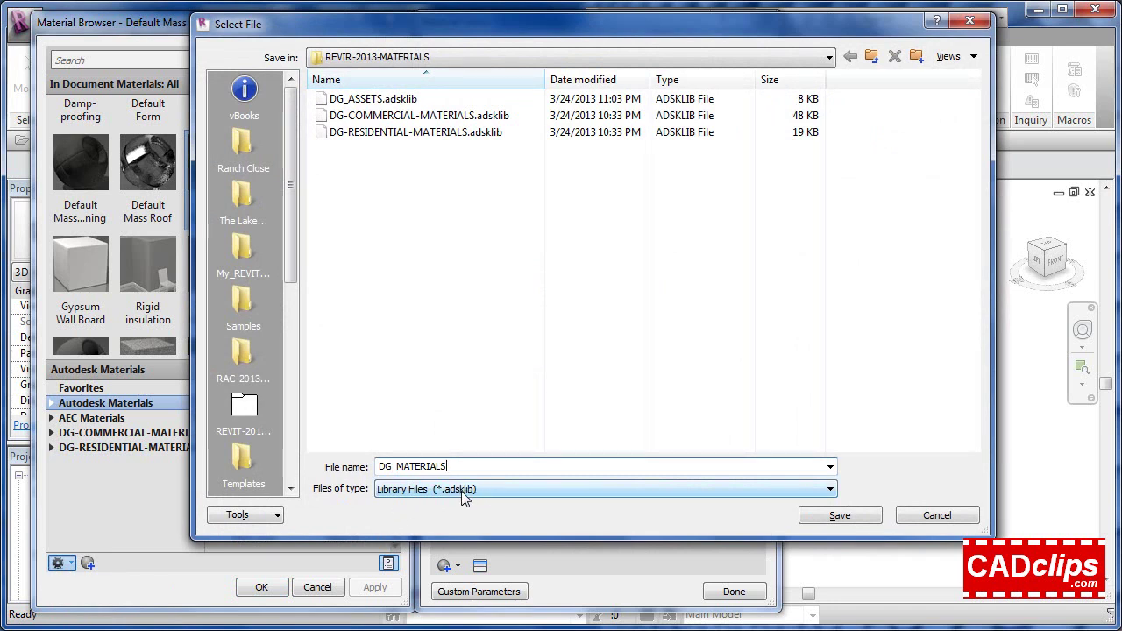
click(837, 517)
key(Return)
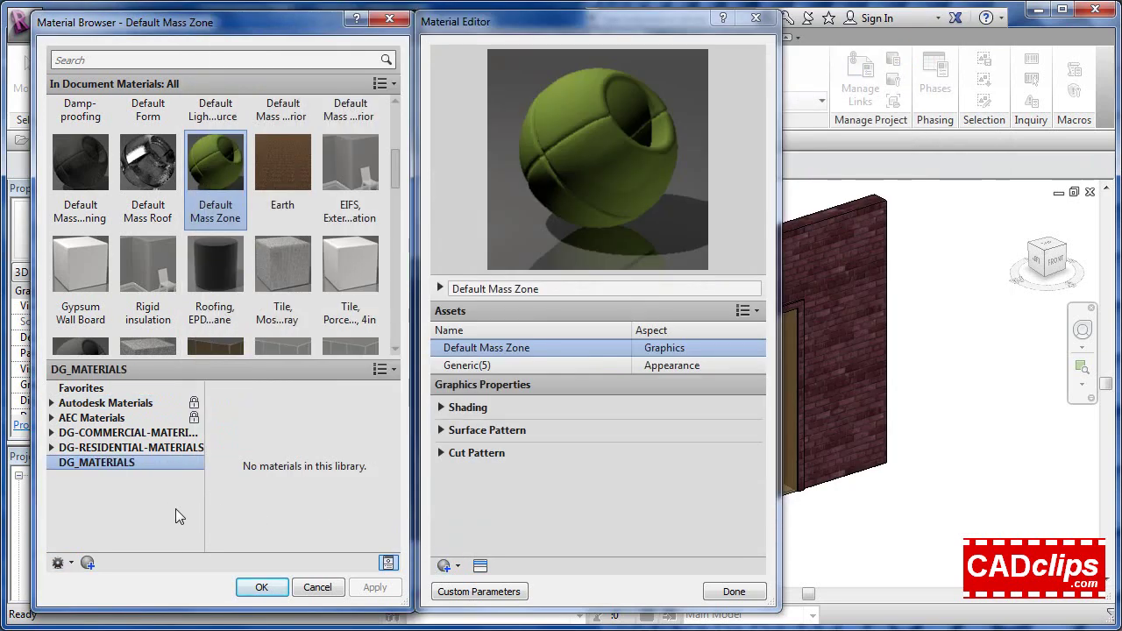
Add a category named Sidining to the DG_MATERIALS library
right_click(97, 461)
click(140, 472)
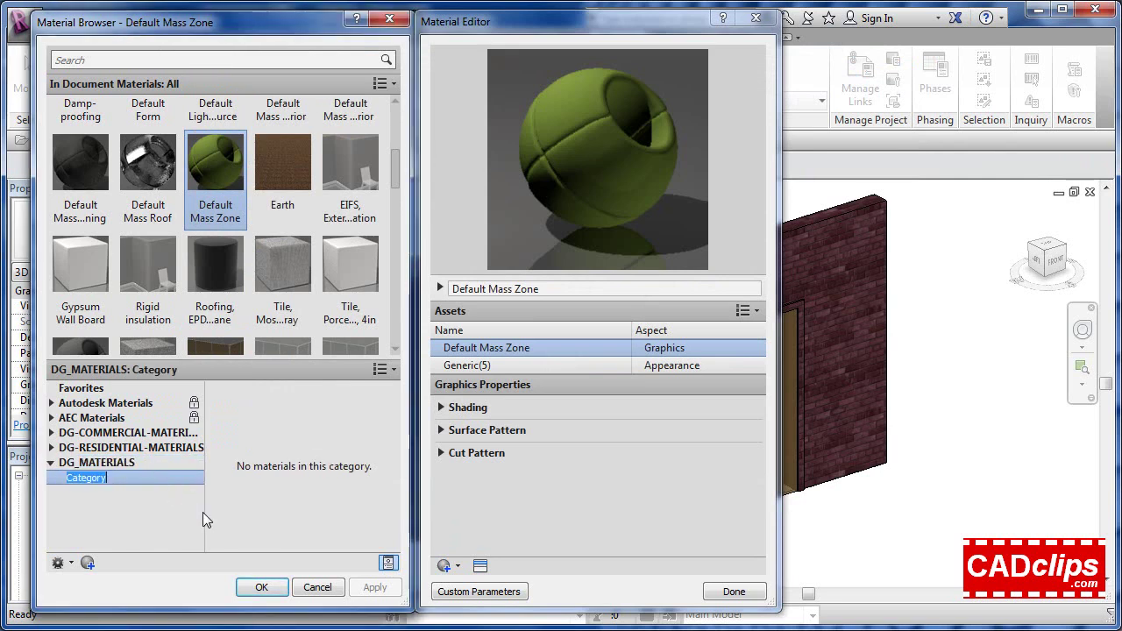
text(S)
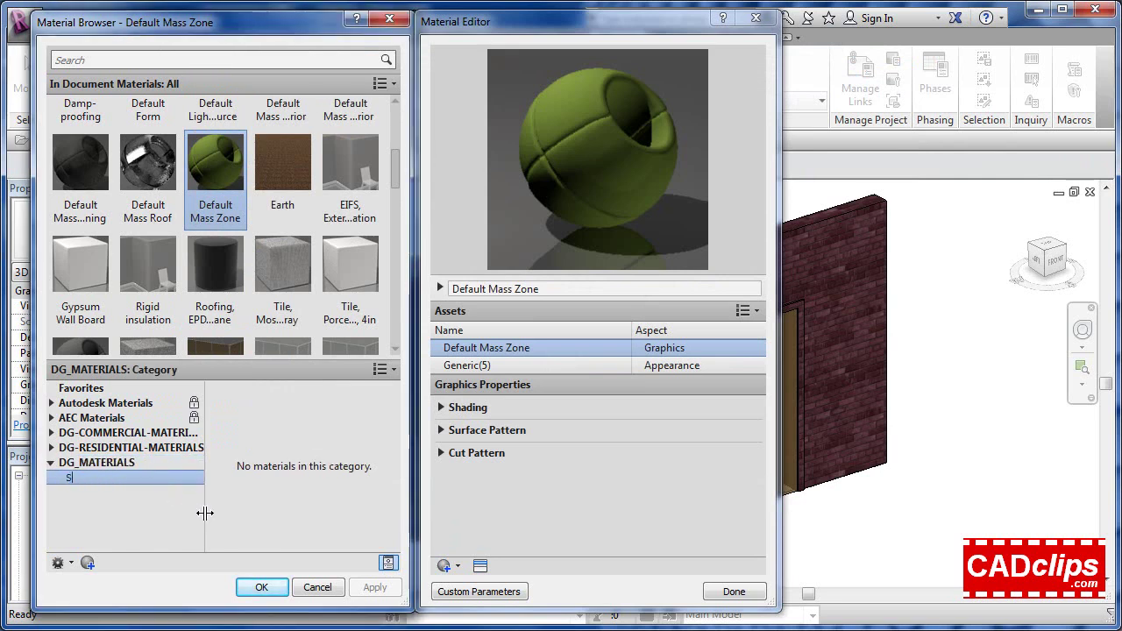
text(idining)
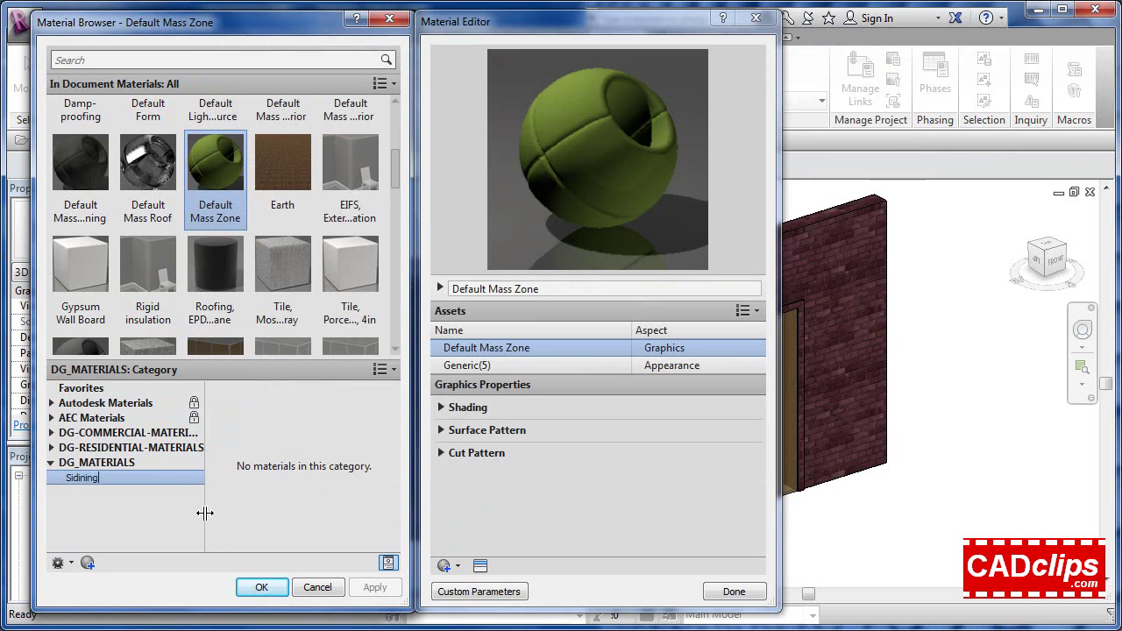
key(Return)
Rename the Sidining category of the DG_MATERIALS library as Sidiing
right_click(92, 478)
click(119, 508)
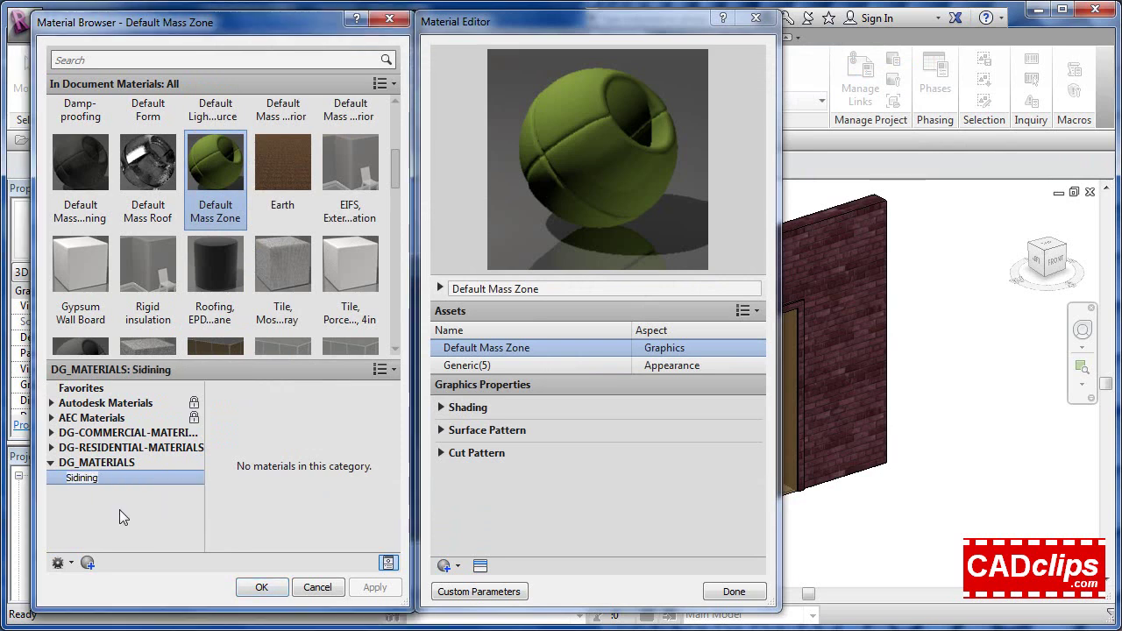
click(86, 478)
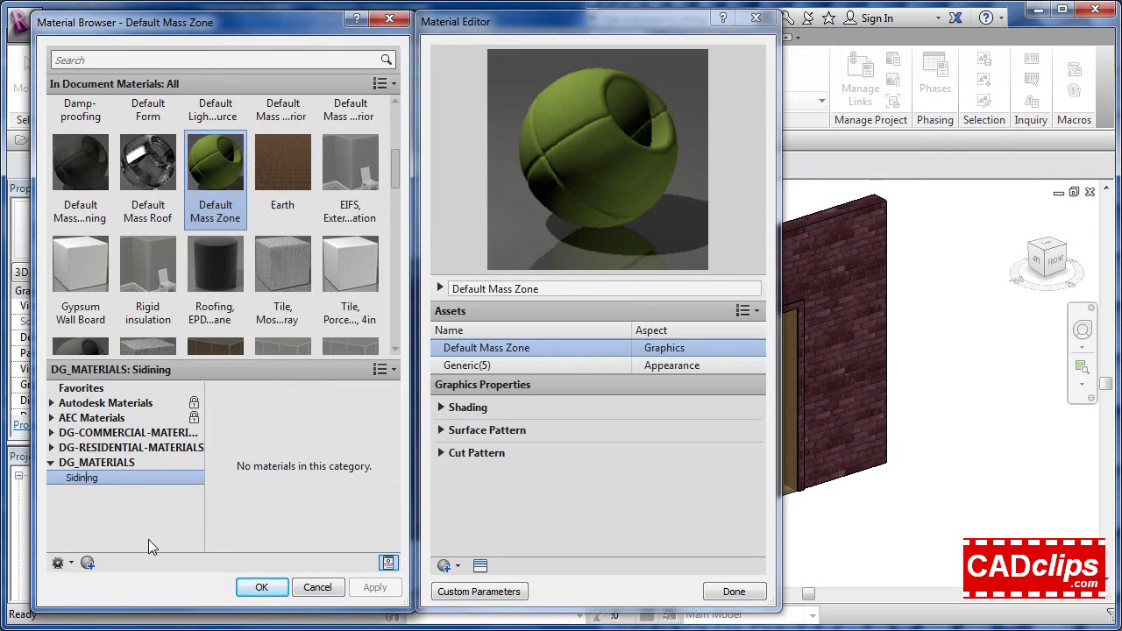
key(Delete)
key(Delete)
Add a category named Masonry to the DG_MATERIALS library
right_click(97, 462)
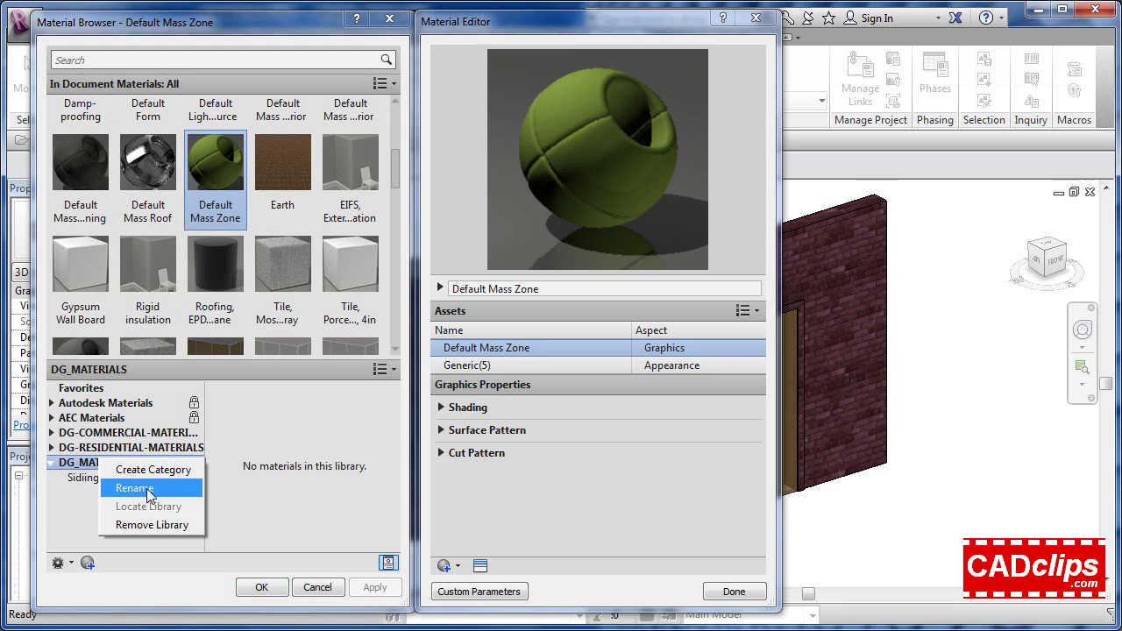
click(149, 472)
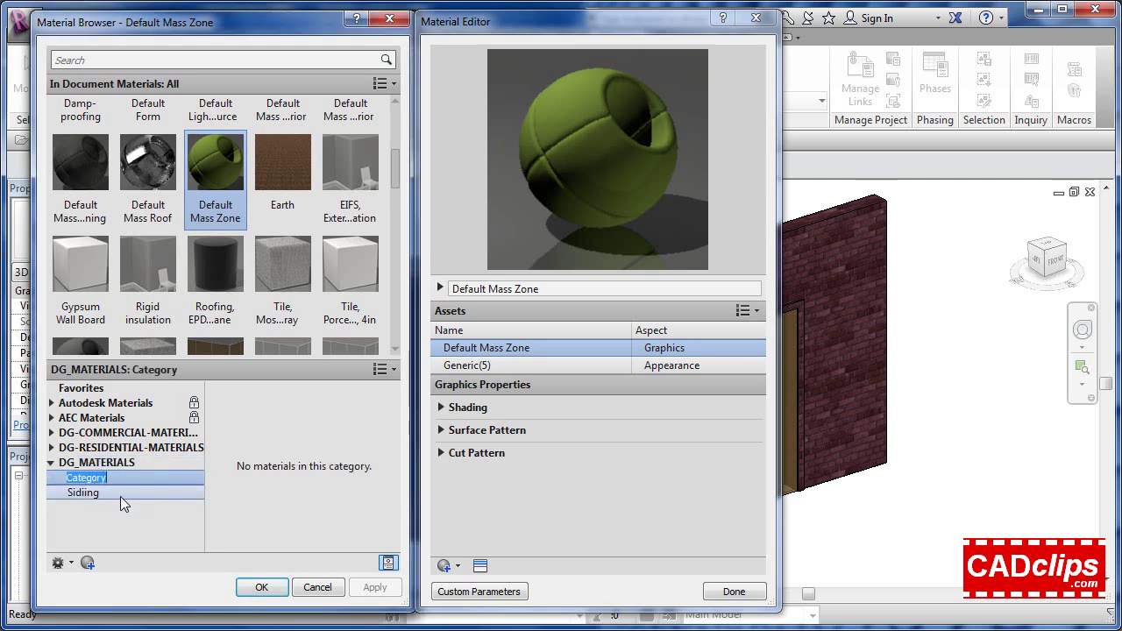
text(Masonry)
key(Return)
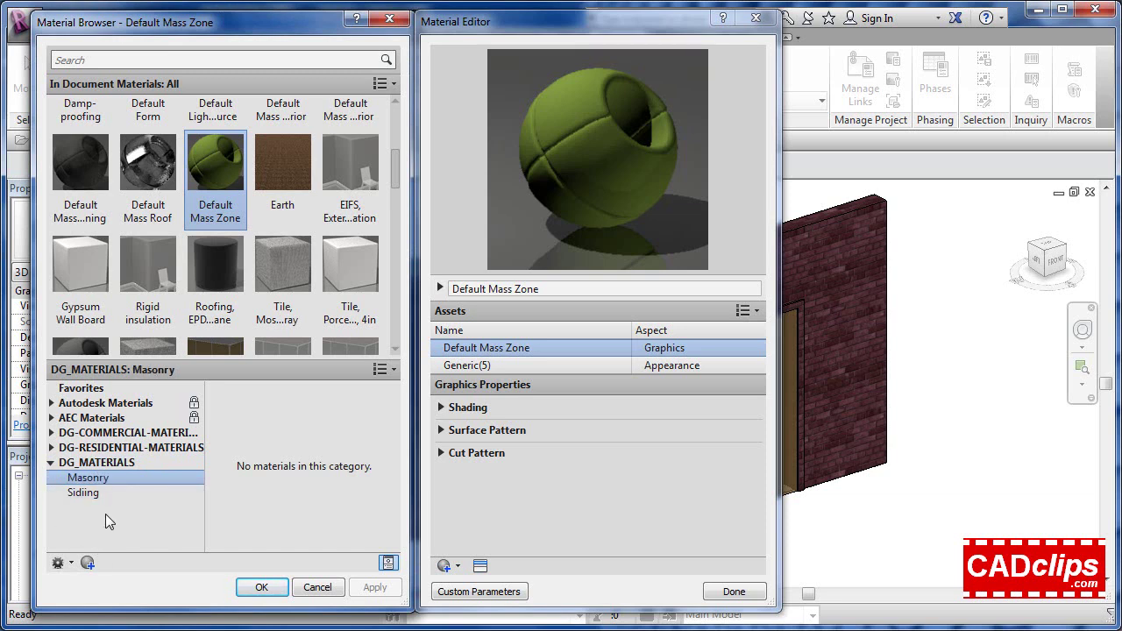
Add a category named Glazing to the DG_MATERIALS library
right_click(92, 462)
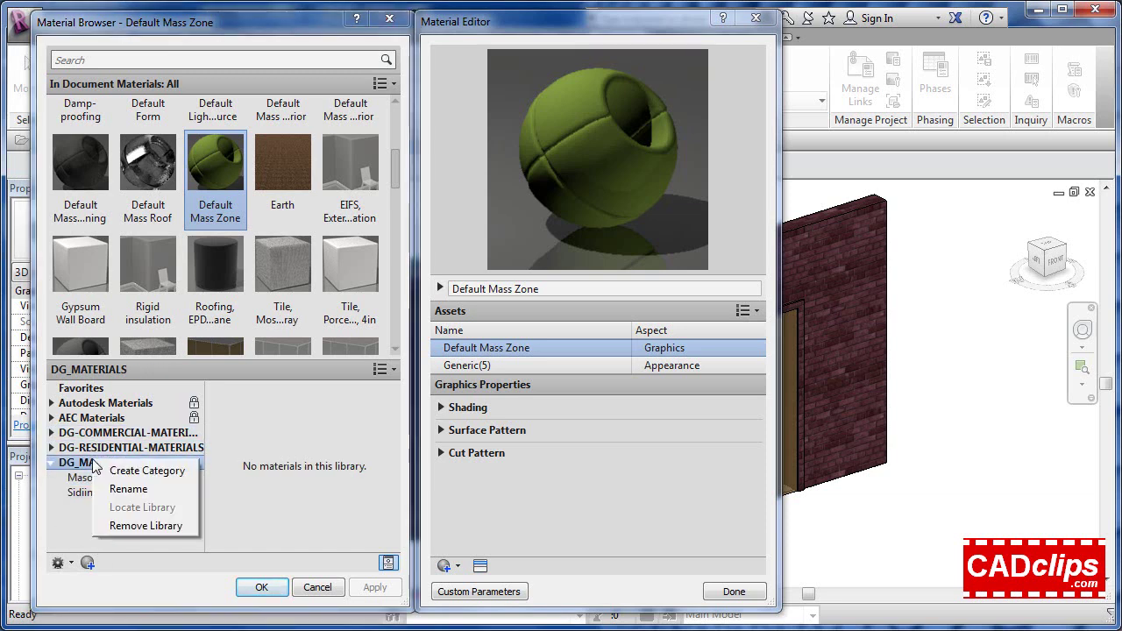
click(153, 474)
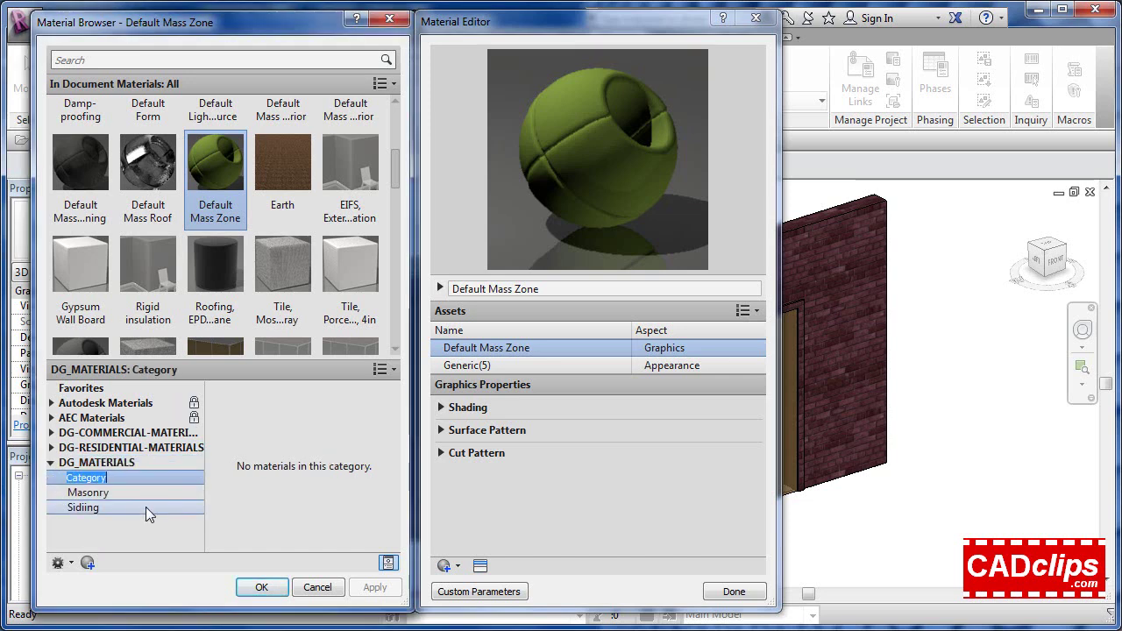
text(Glazing)
key(Return)
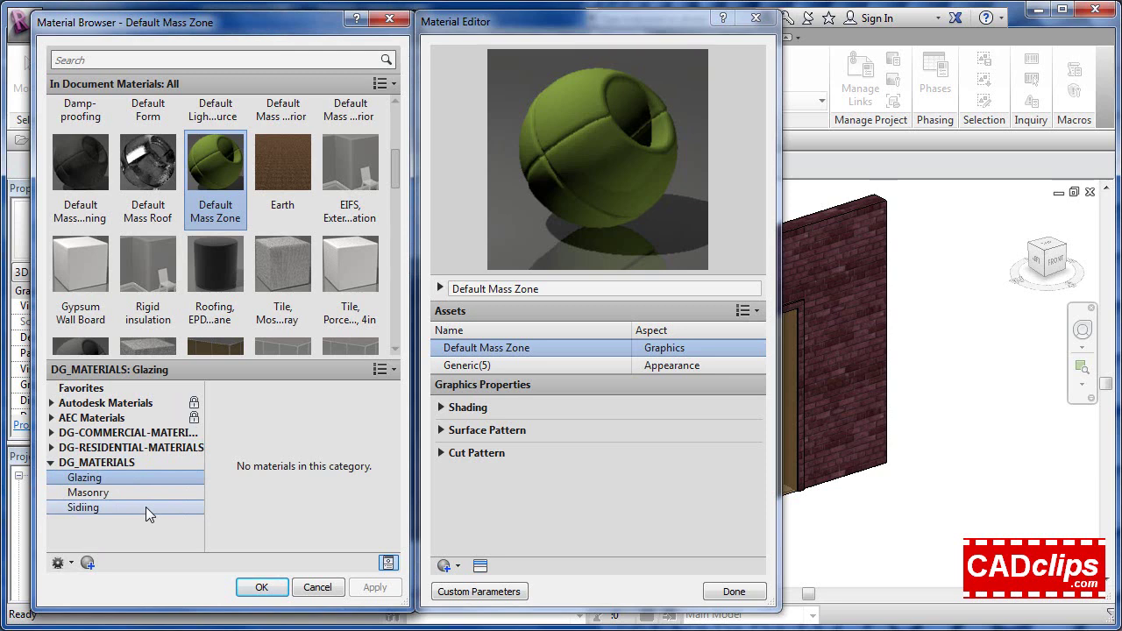
Search the Material Browser for "glass"
scroll(289, 176, down, 3)
scroll(390, 154, up, 4)
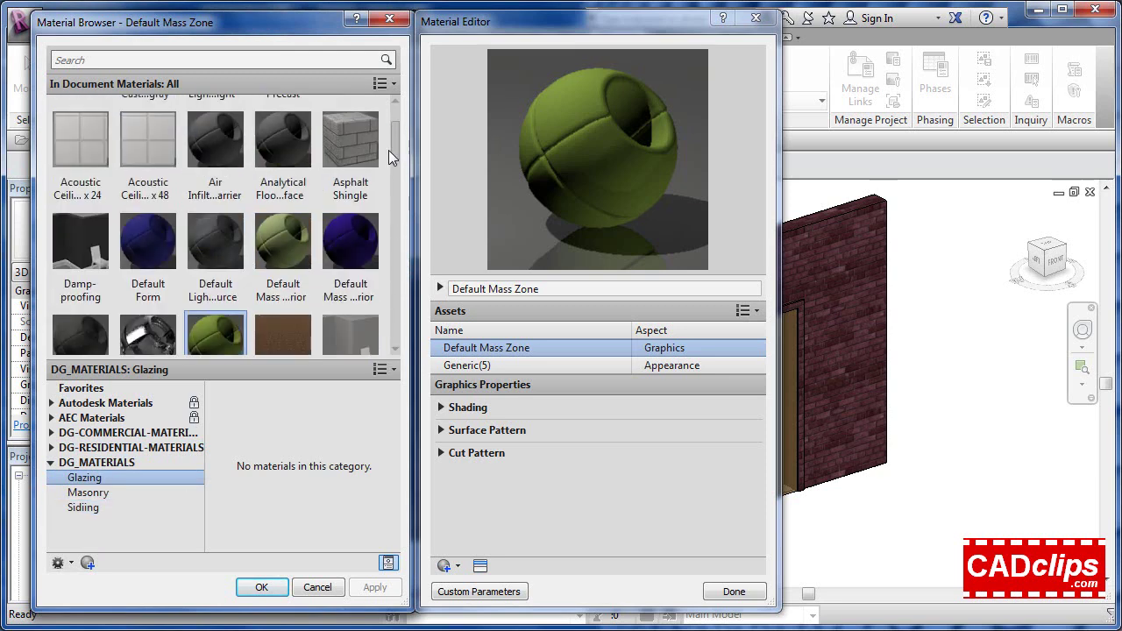
scroll(388, 150, up, 2)
click(155, 57)
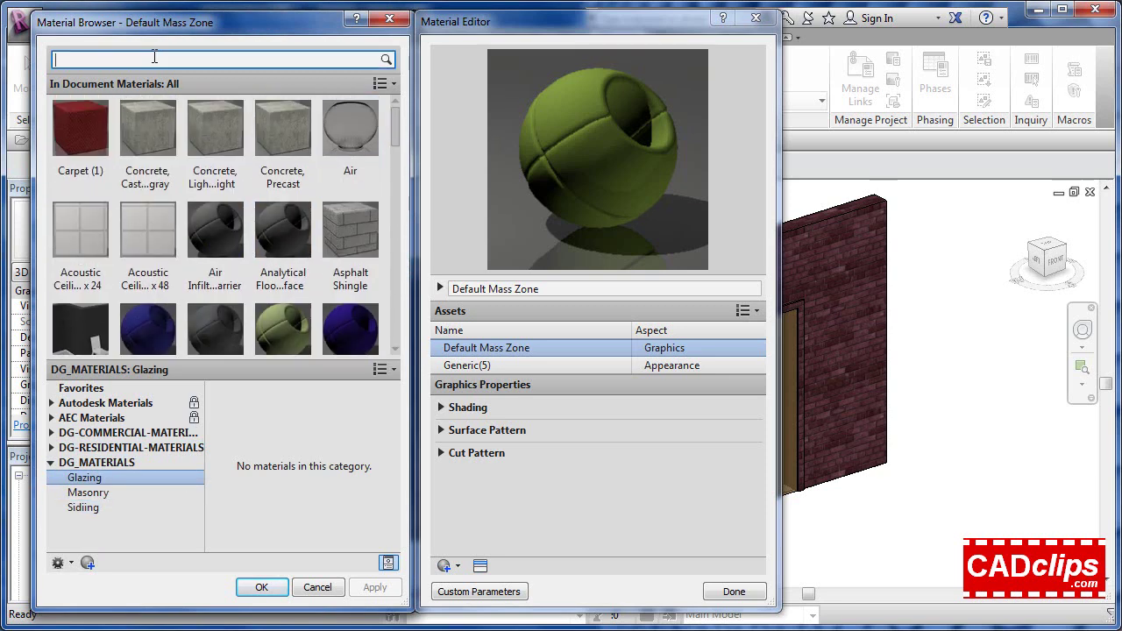
text(glass)
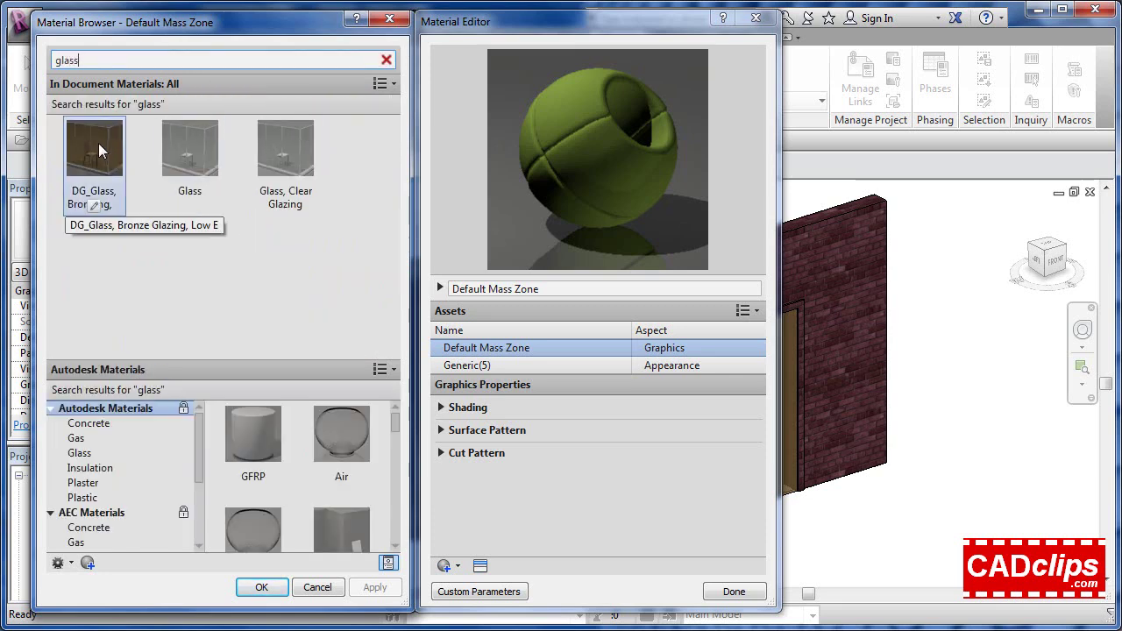
Add the document material DG_Glass, Bronze Glazing, Low E to the Glazing category of the DG_MATERIALS library
click(99, 144)
right_click(96, 144)
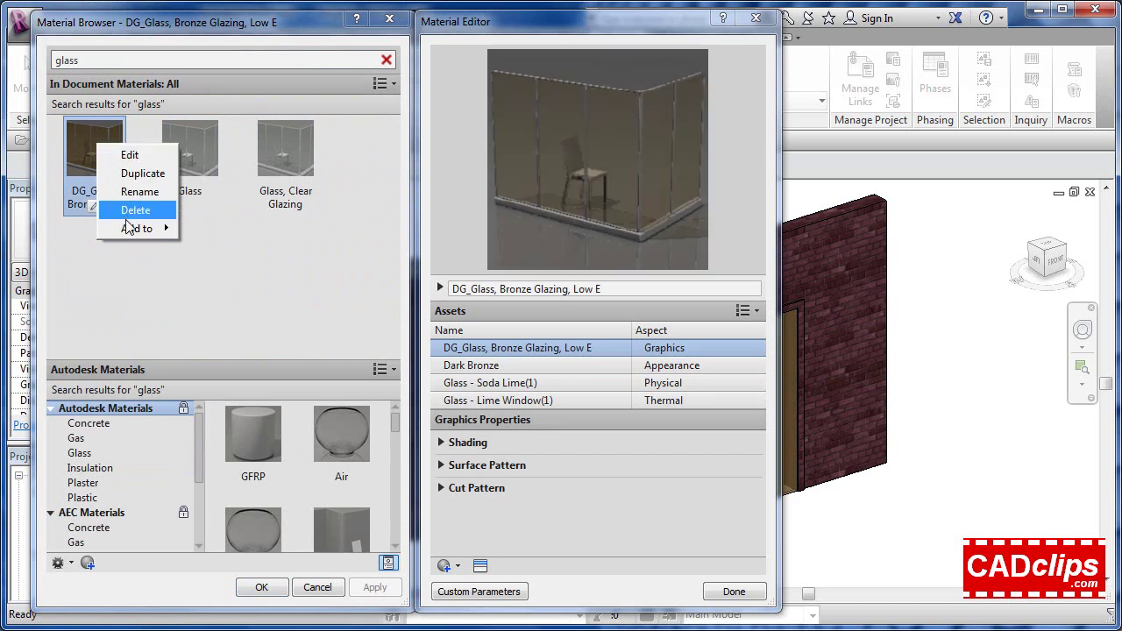
mouse_move(131, 228)
mouse_move(251, 287)
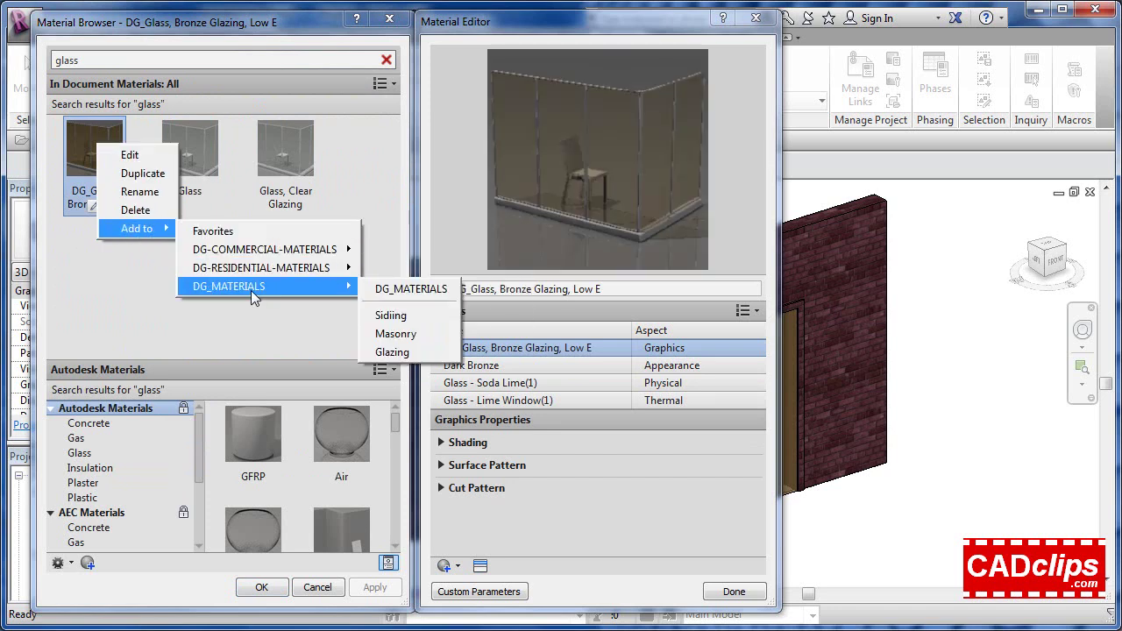
click(392, 351)
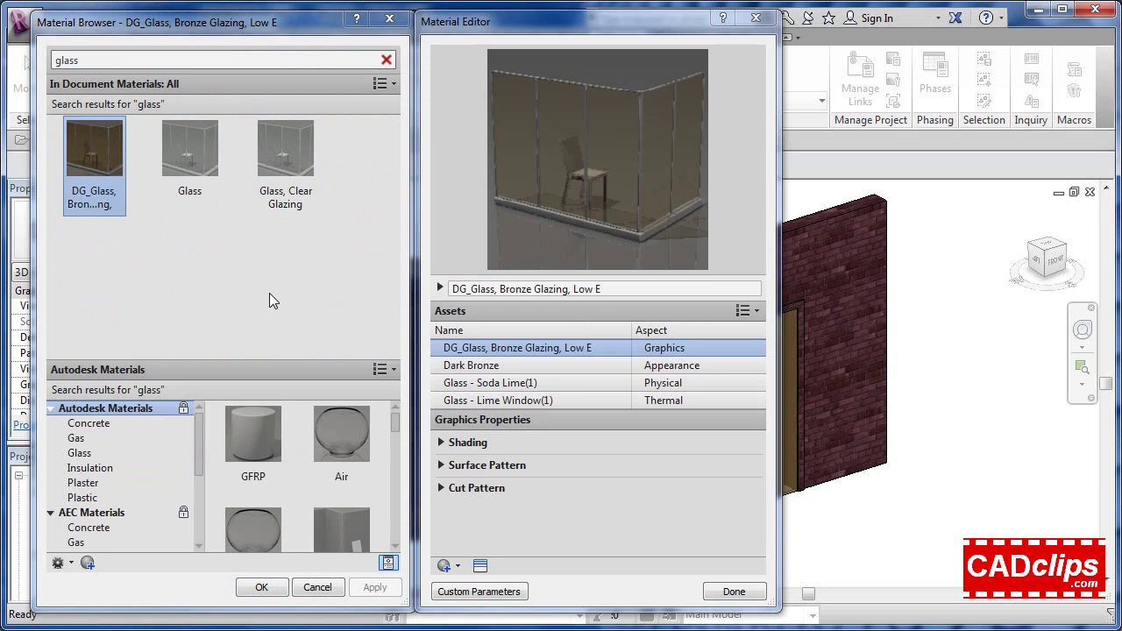
Add the plain Glass document material to the Glazing category of the DG_MATERIALS library
right_click(181, 149)
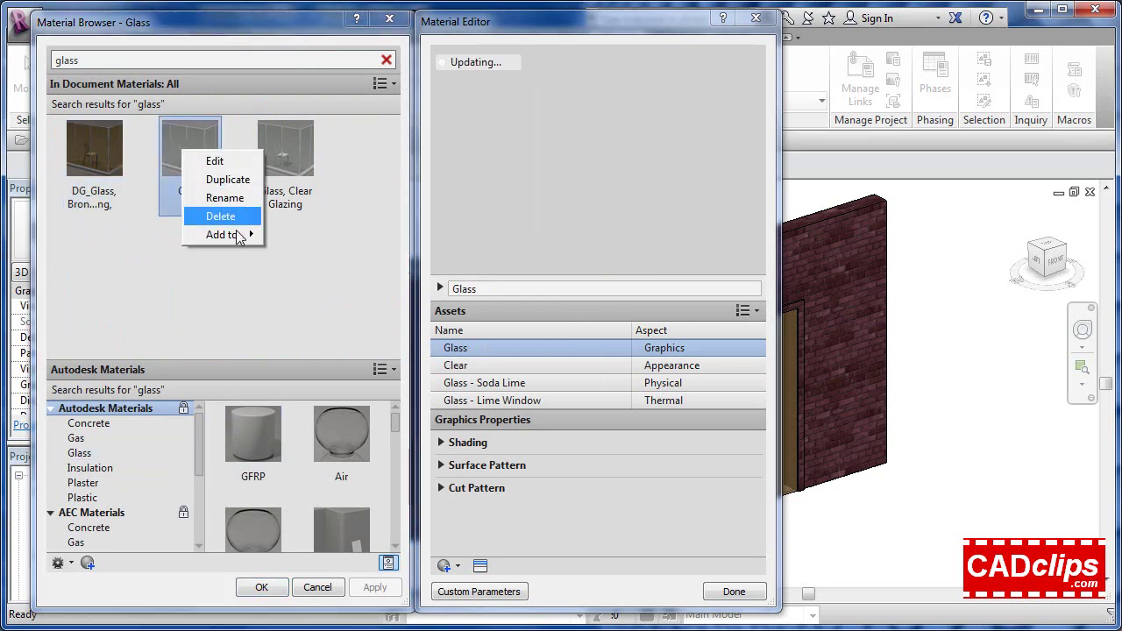
mouse_move(240, 237)
mouse_move(331, 294)
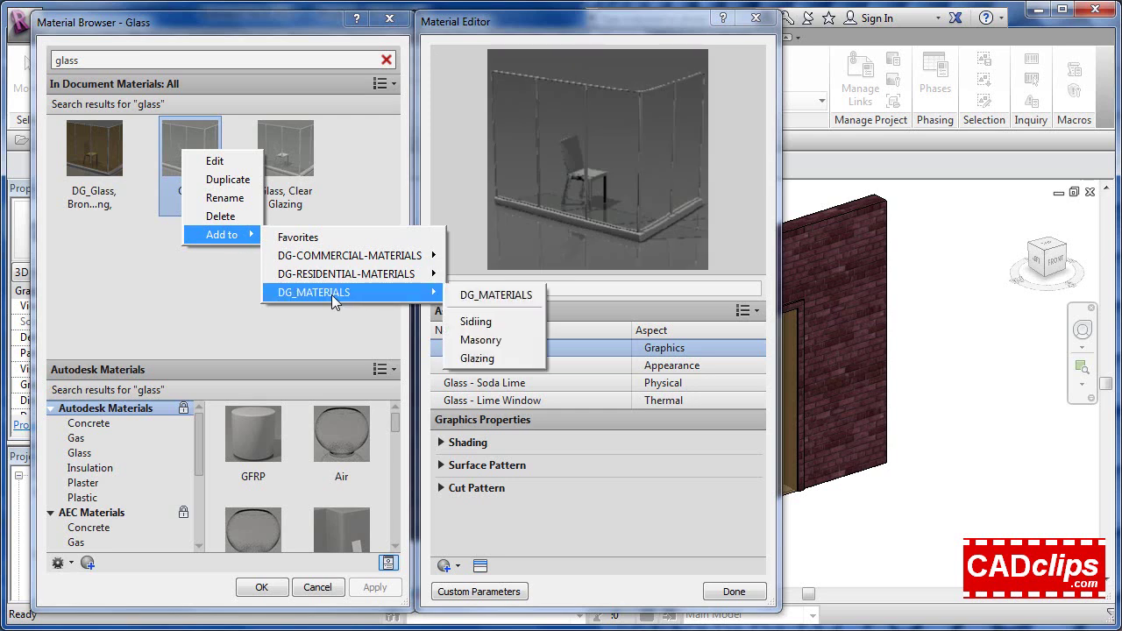
click(477, 359)
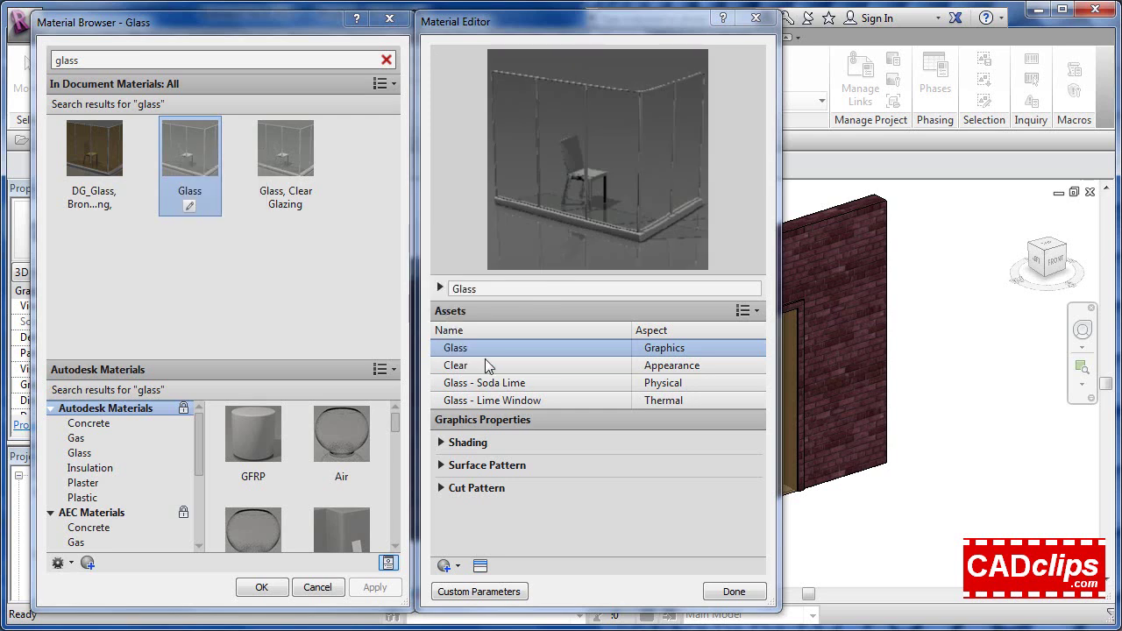
Replace the material search term with "mason" to find masonry materials
click(113, 60)
text(ma)
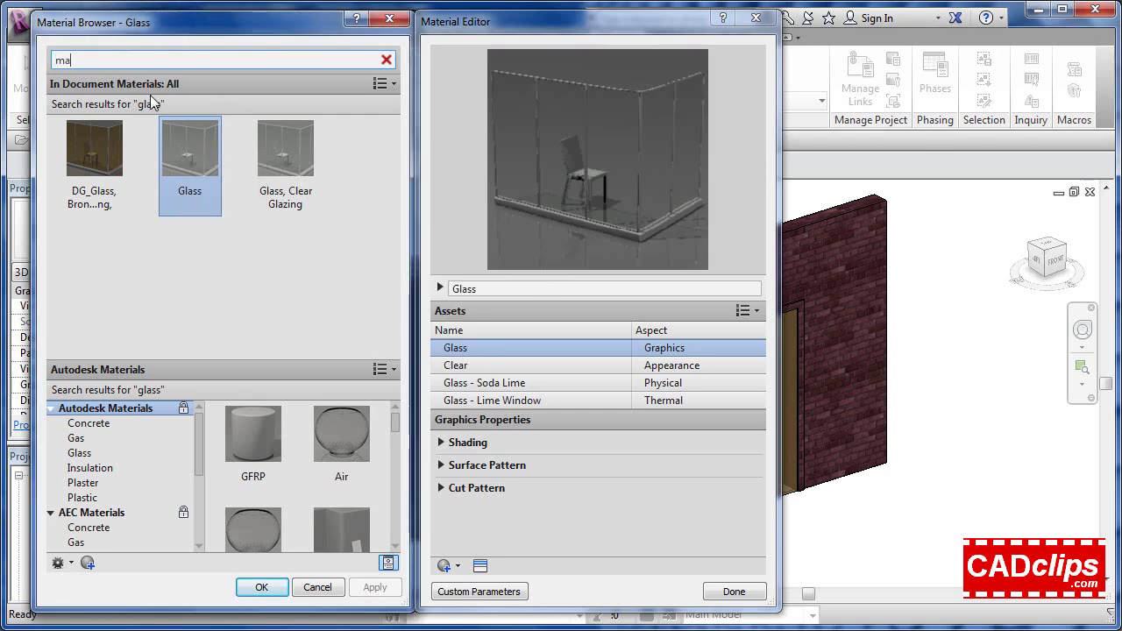
text(son)
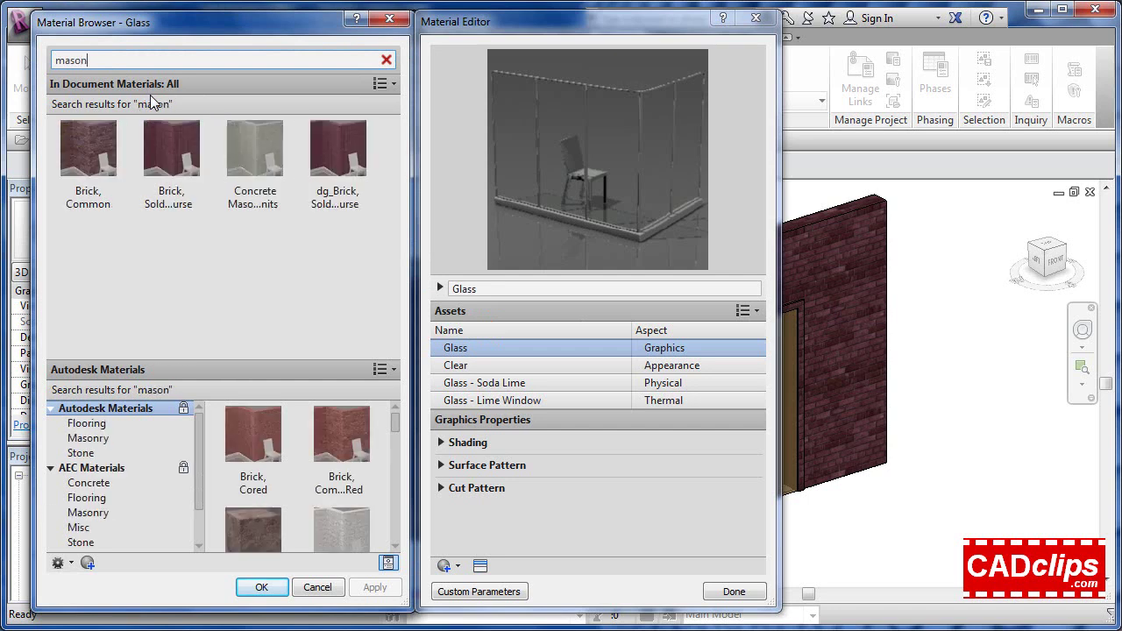
Add the document material Brick, Soldier Course to the Masonry category of the DG_MATERIALS library
click(168, 145)
right_click(165, 138)
mouse_move(226, 224)
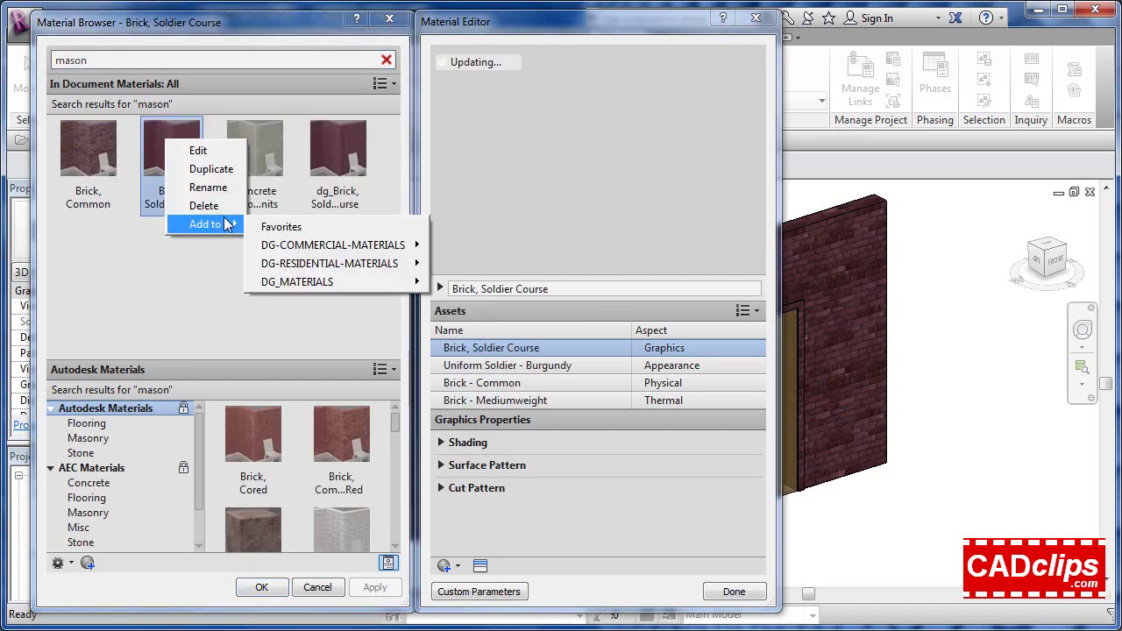
mouse_move(298, 281)
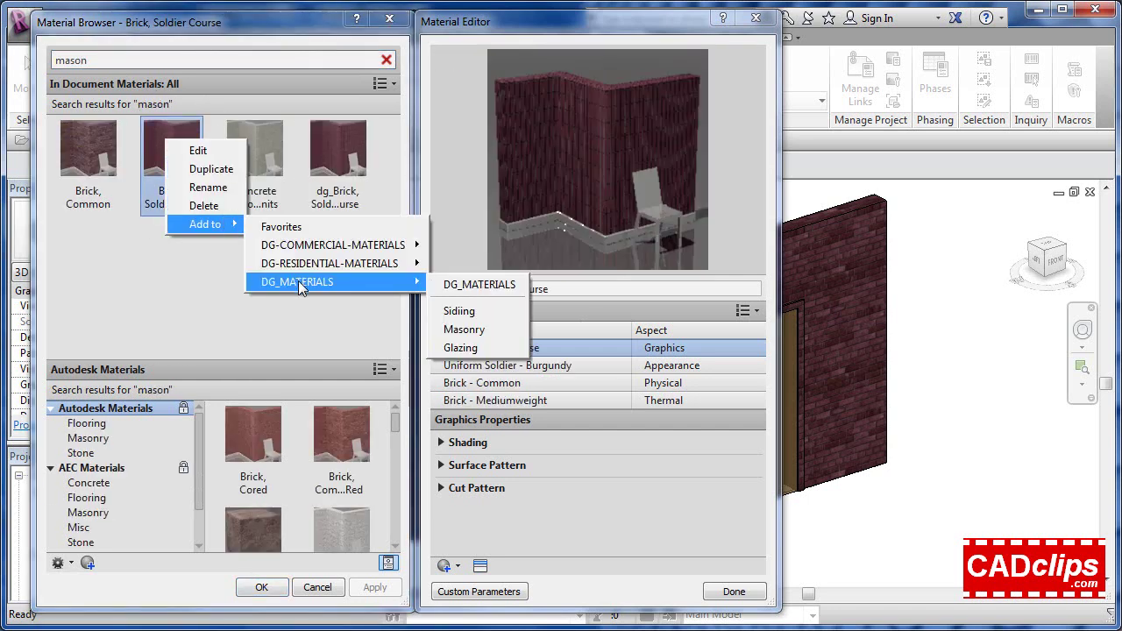
click(481, 331)
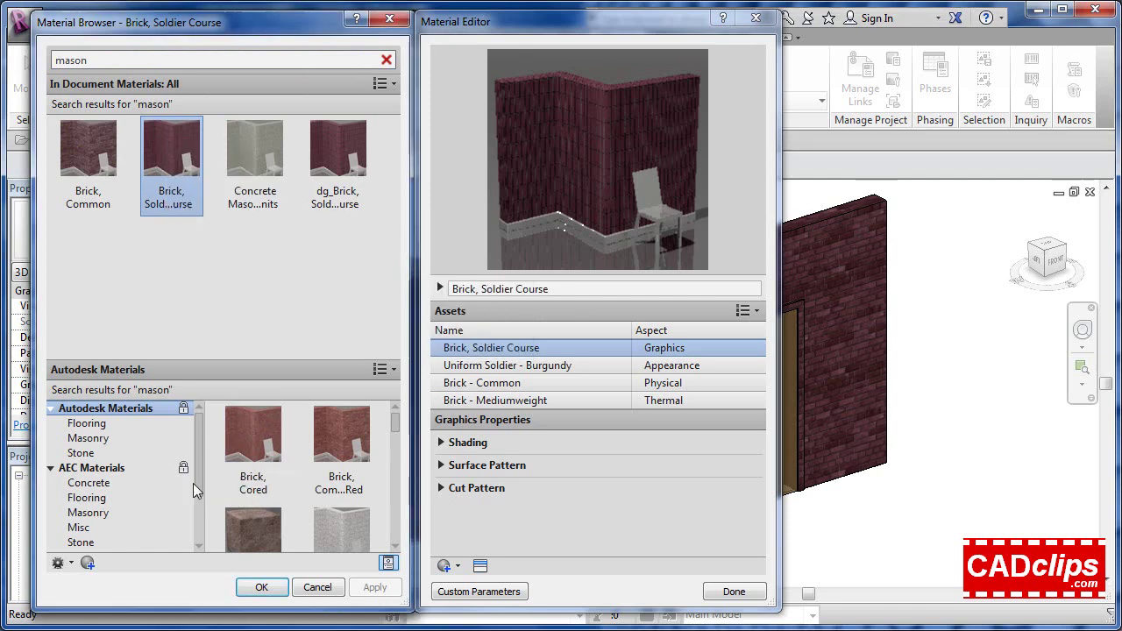
Check the masonry search results in the DG_MATERIALS library and its Masonry category
scroll(193, 483, down, 2)
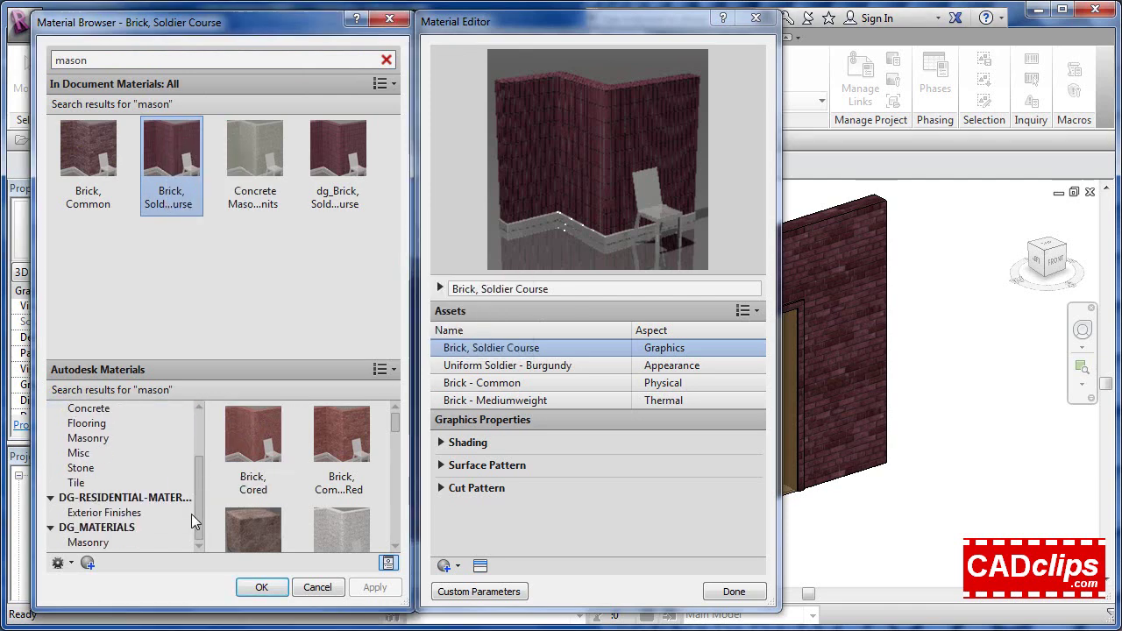
click(51, 528)
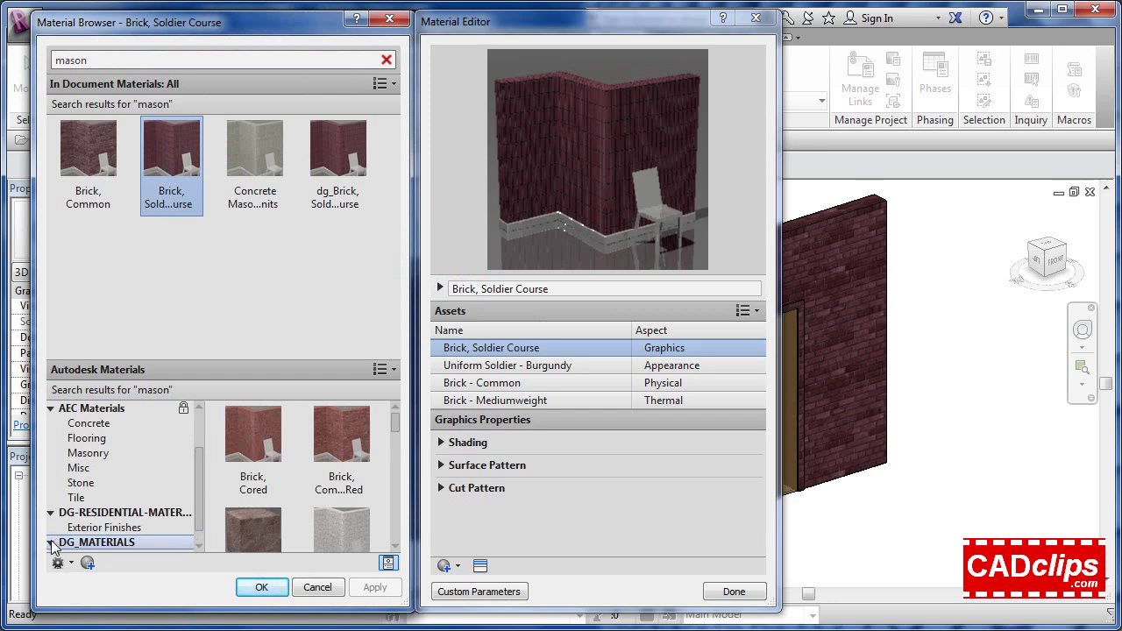
click(51, 542)
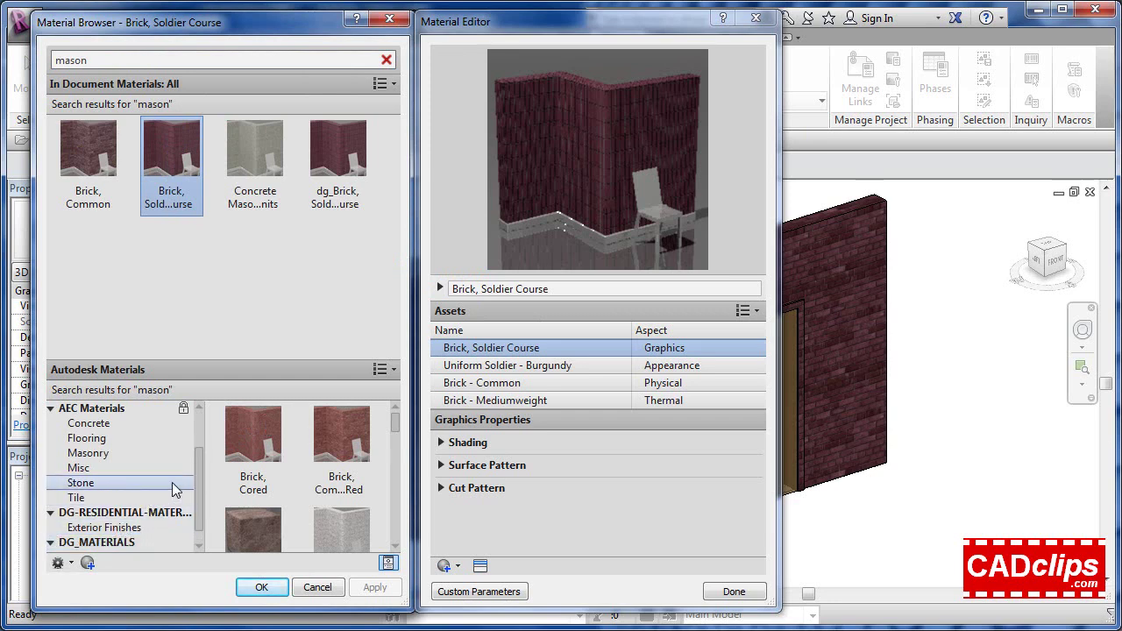
scroll(199, 464, down, 1)
click(123, 543)
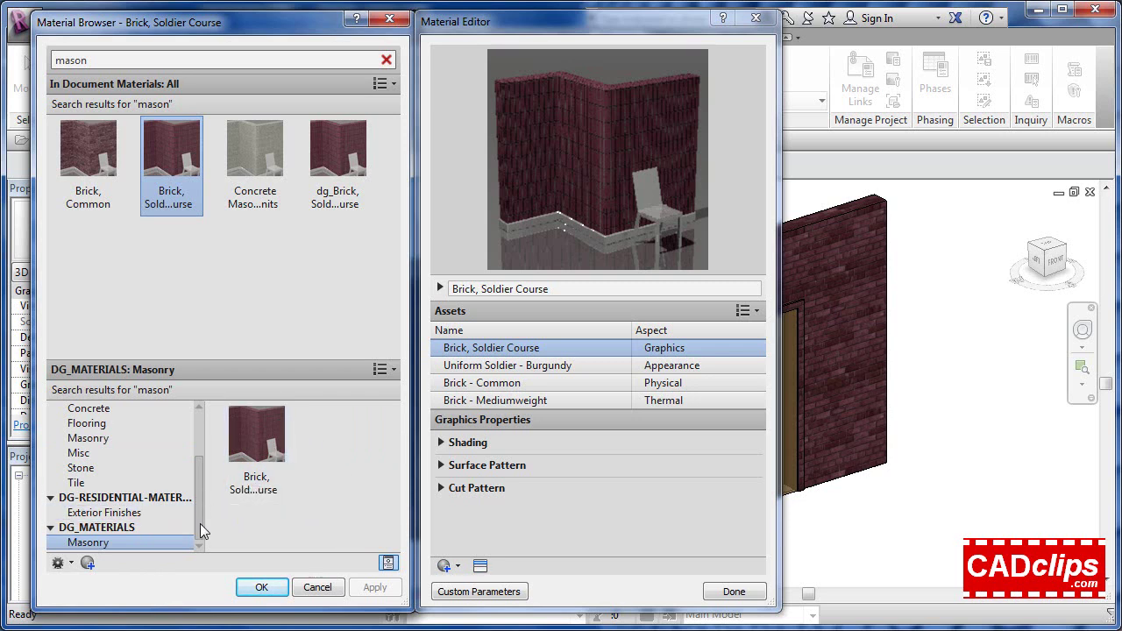
click(131, 527)
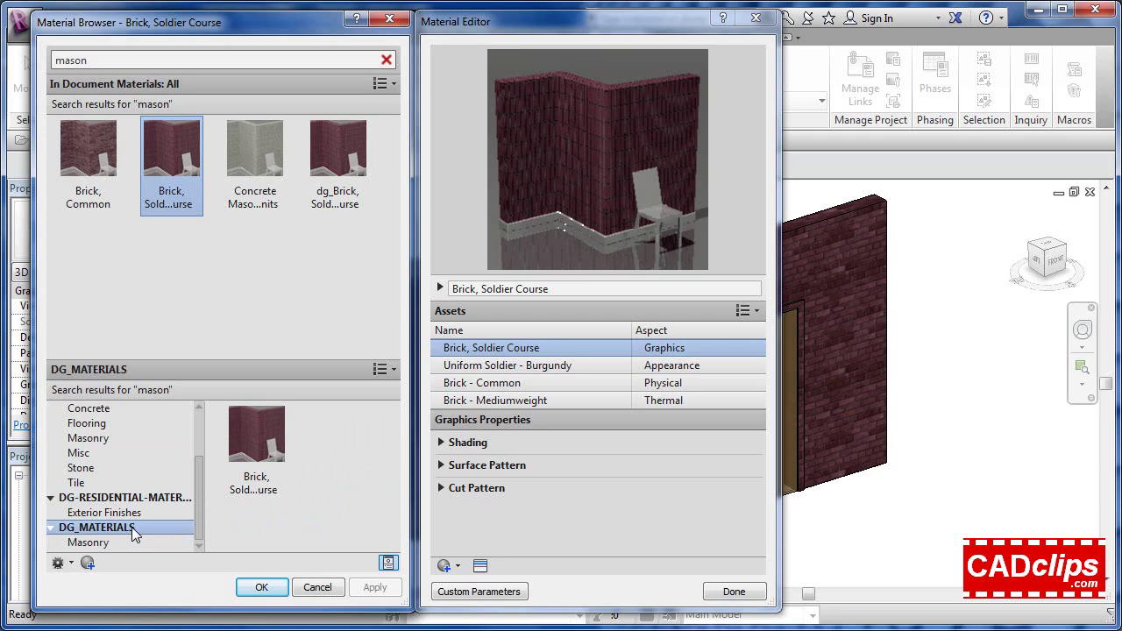
Create another category in the DG_MATERIALS library, keeping its default name
click(98, 542)
right_click(106, 528)
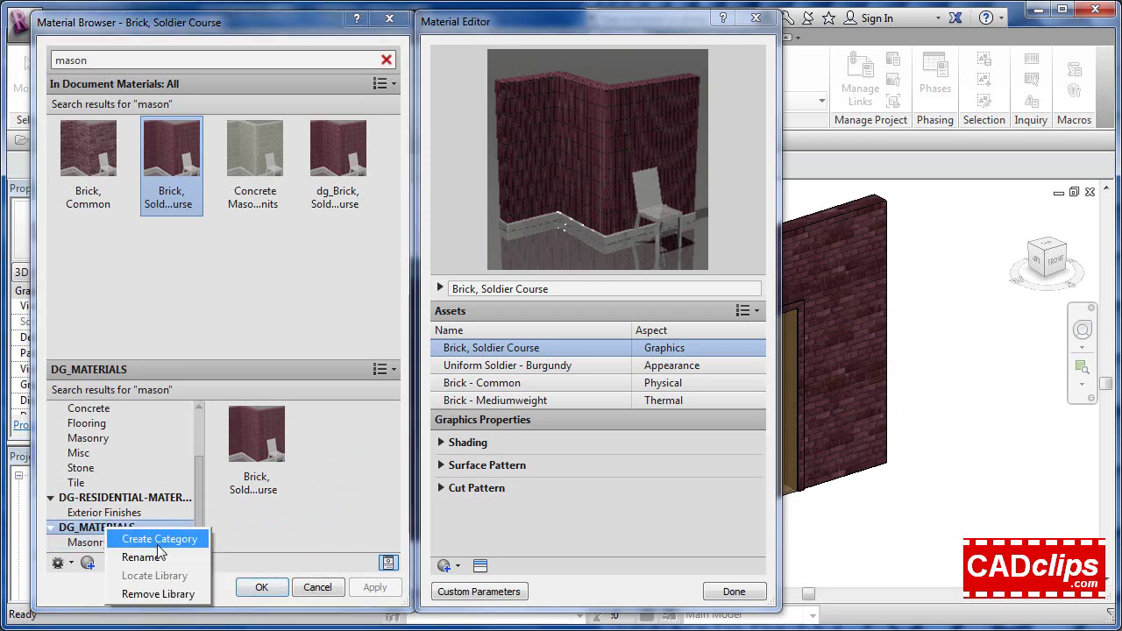
click(158, 543)
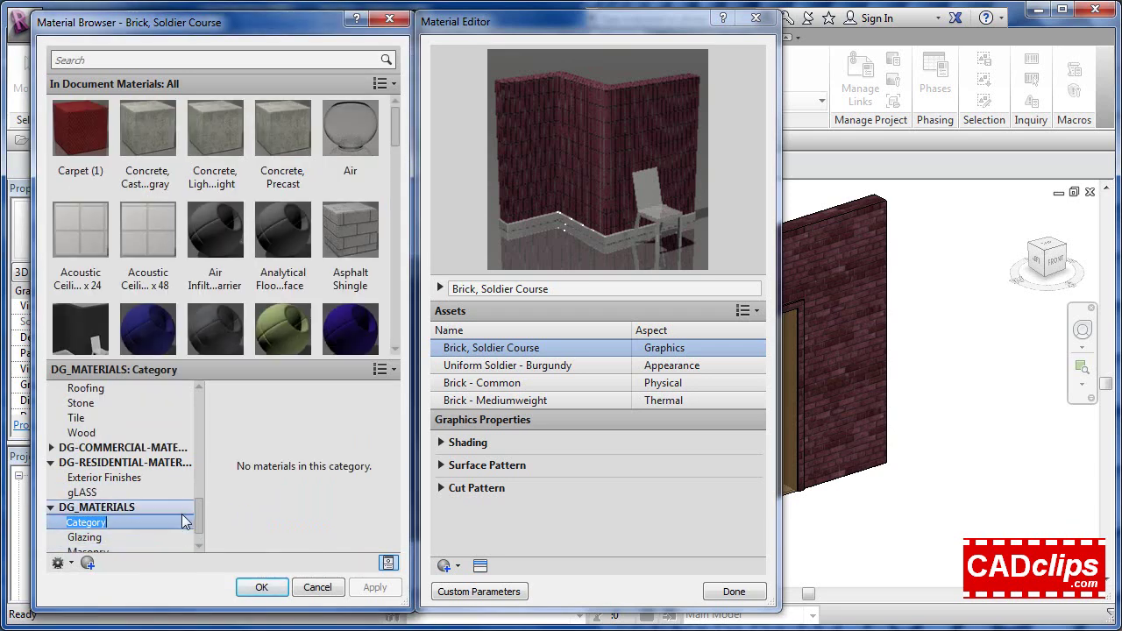
key(Return)
View the contents of the new category and of the Masonry and Glazing categories in DG_MATERIALS
scroll(202, 535, down, 1)
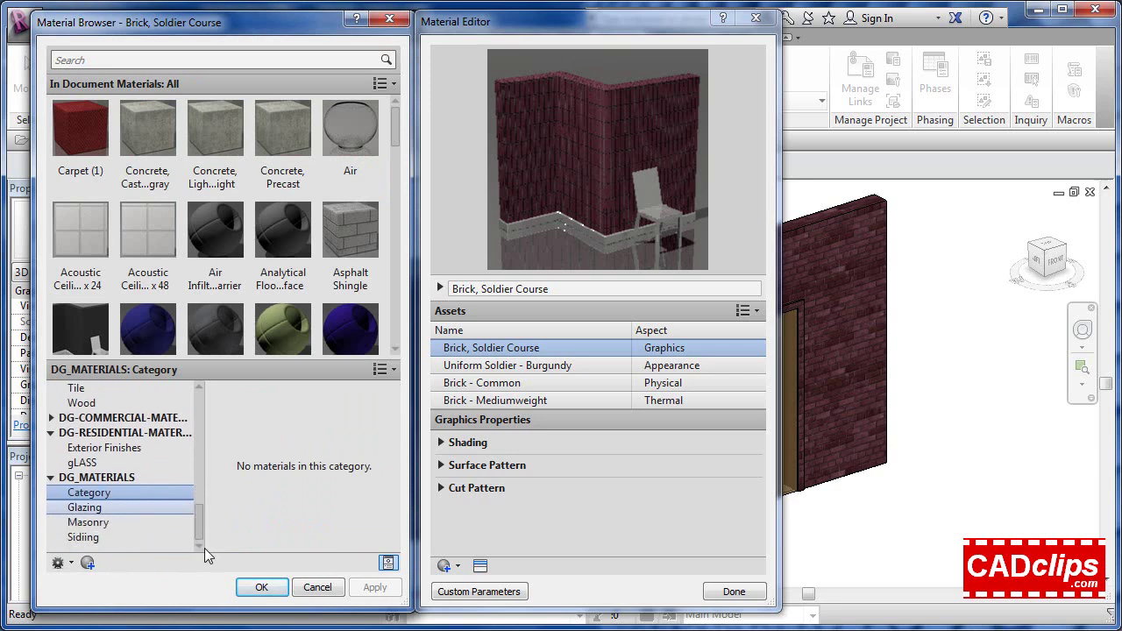
click(139, 492)
click(104, 522)
click(101, 509)
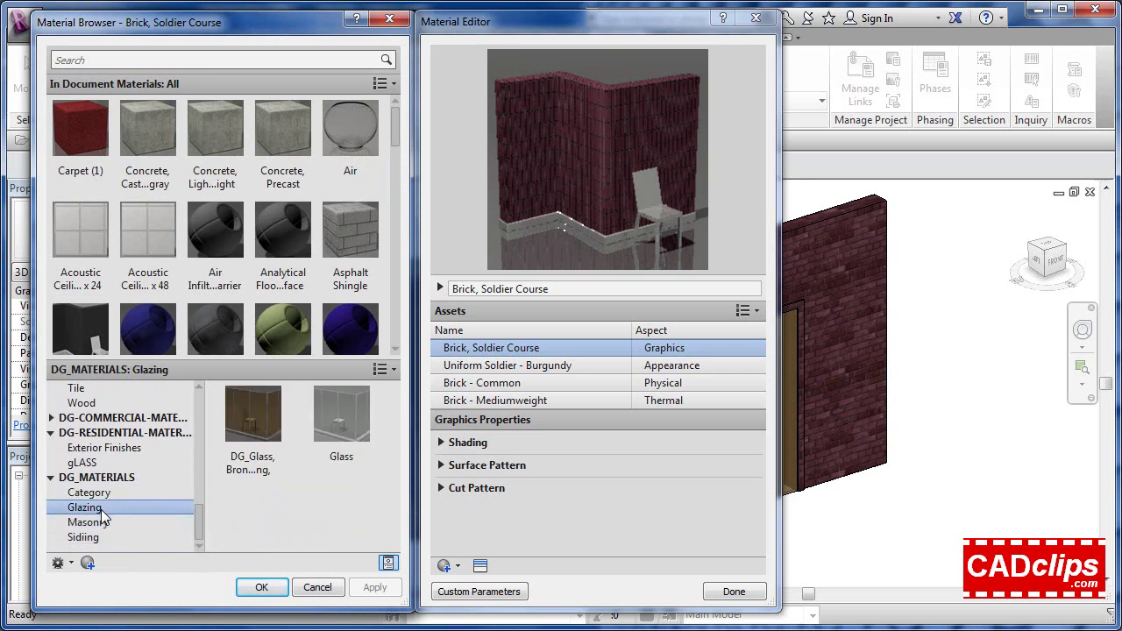
scroll(263, 289, down, 1)
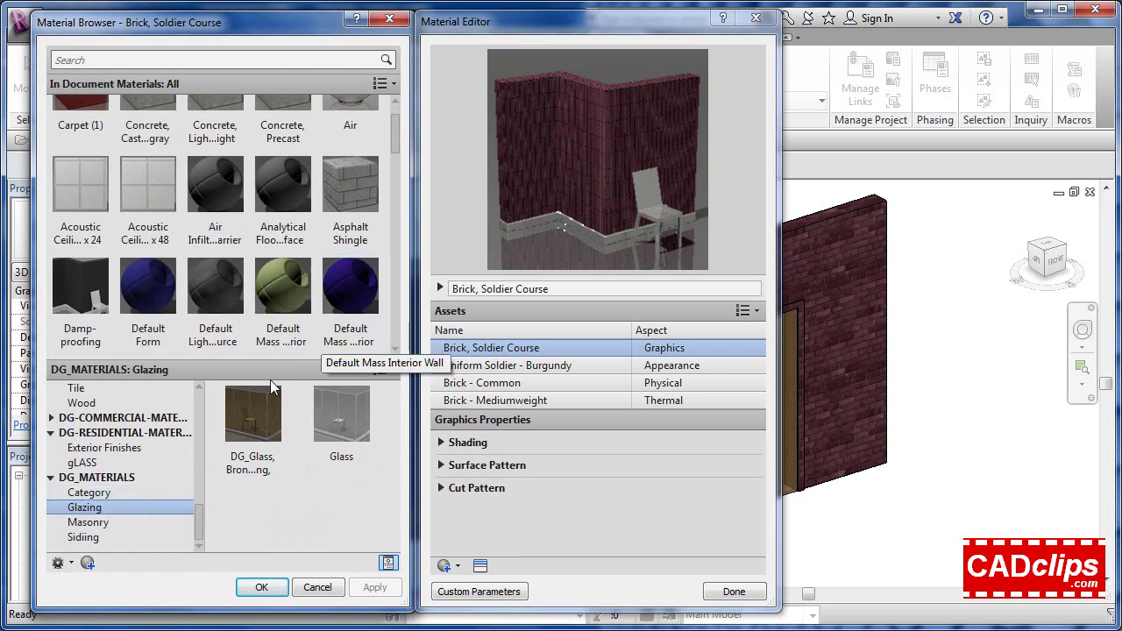
Add Concrete Masonry Units from the Masonry category of Autodesk Materials to the Masonry category of DG_MATERIALS
drag(198, 512, 199, 434)
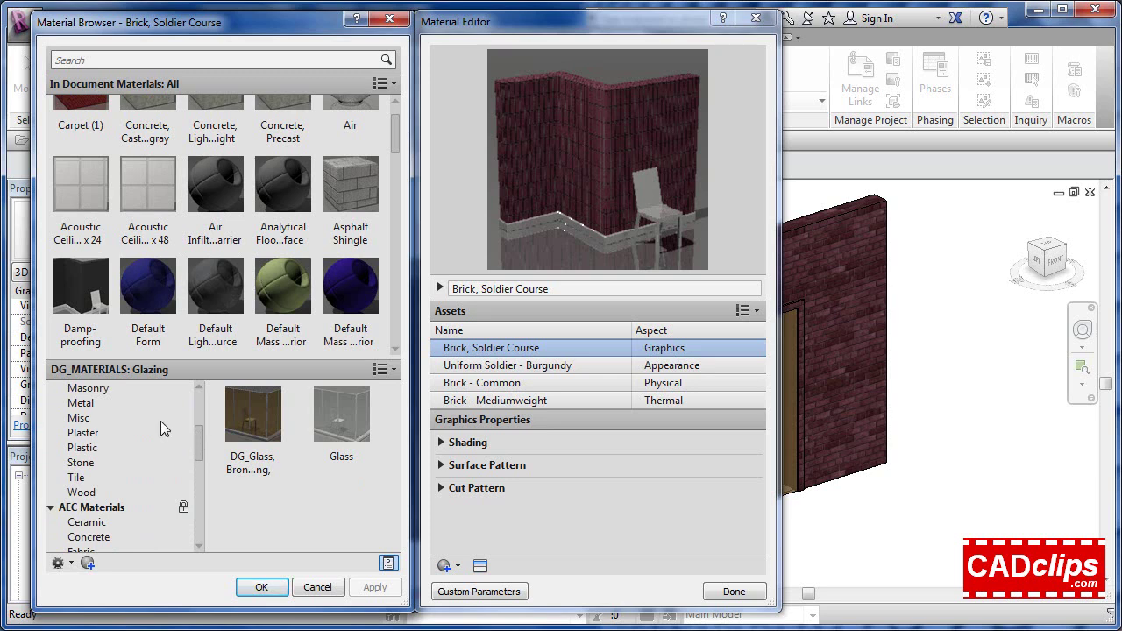
click(88, 392)
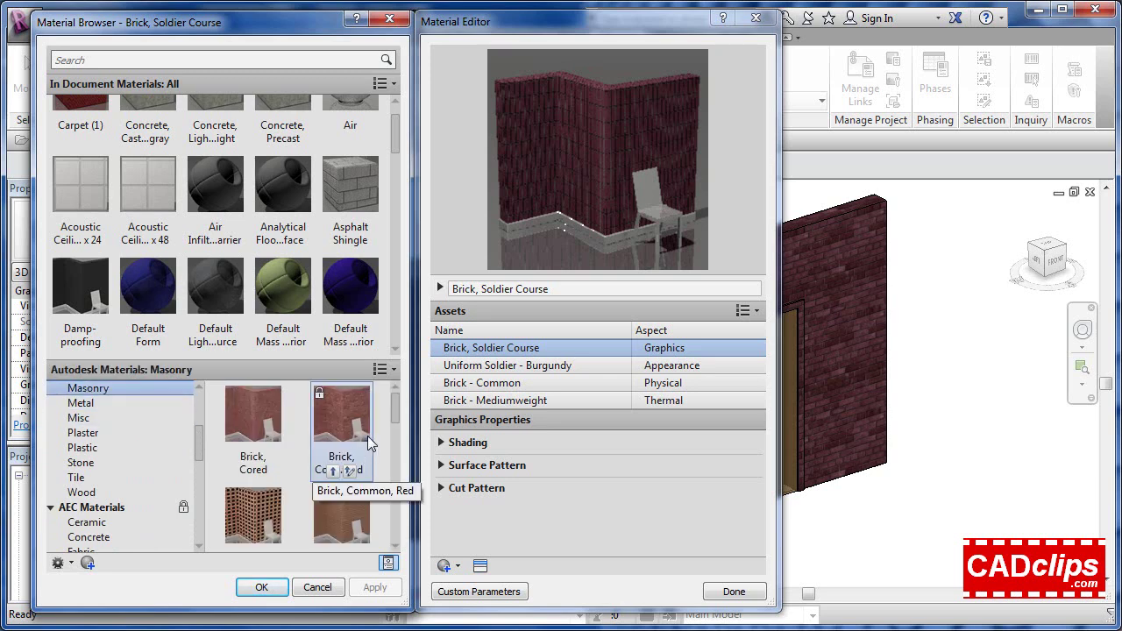
scroll(395, 419, down, 1)
scroll(394, 452, down, 5)
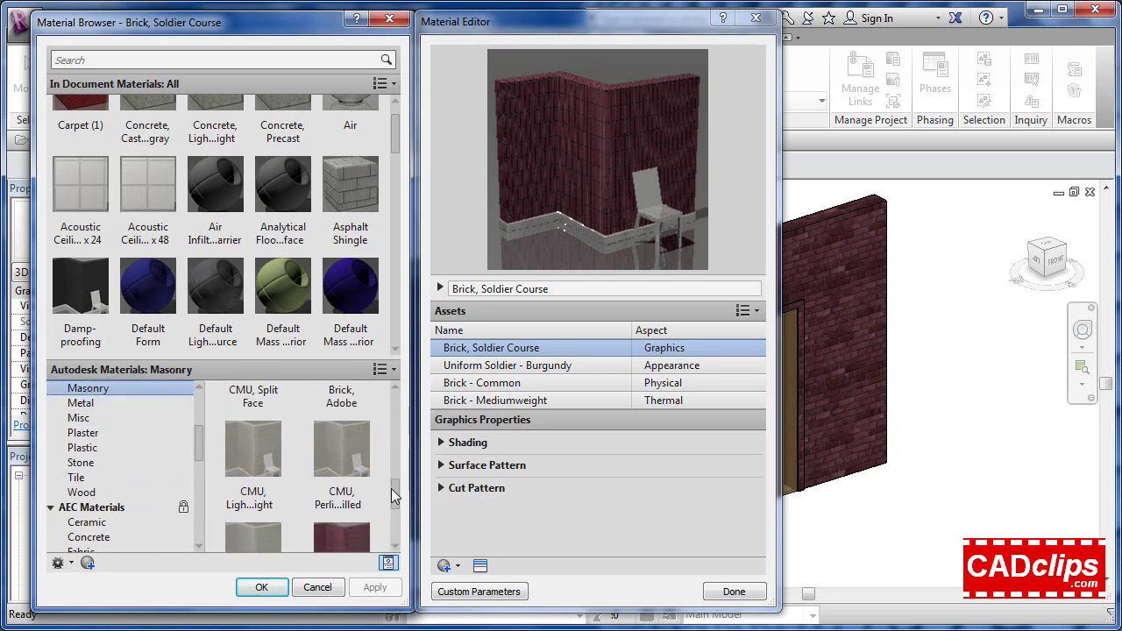
right_click(253, 452)
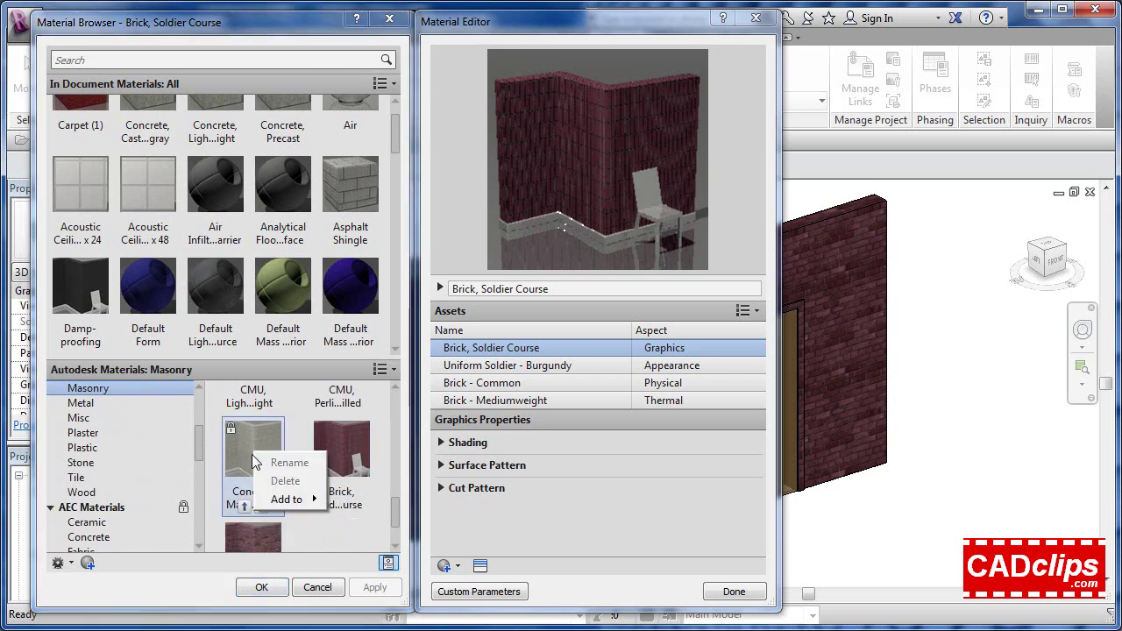
mouse_move(282, 504)
mouse_move(350, 575)
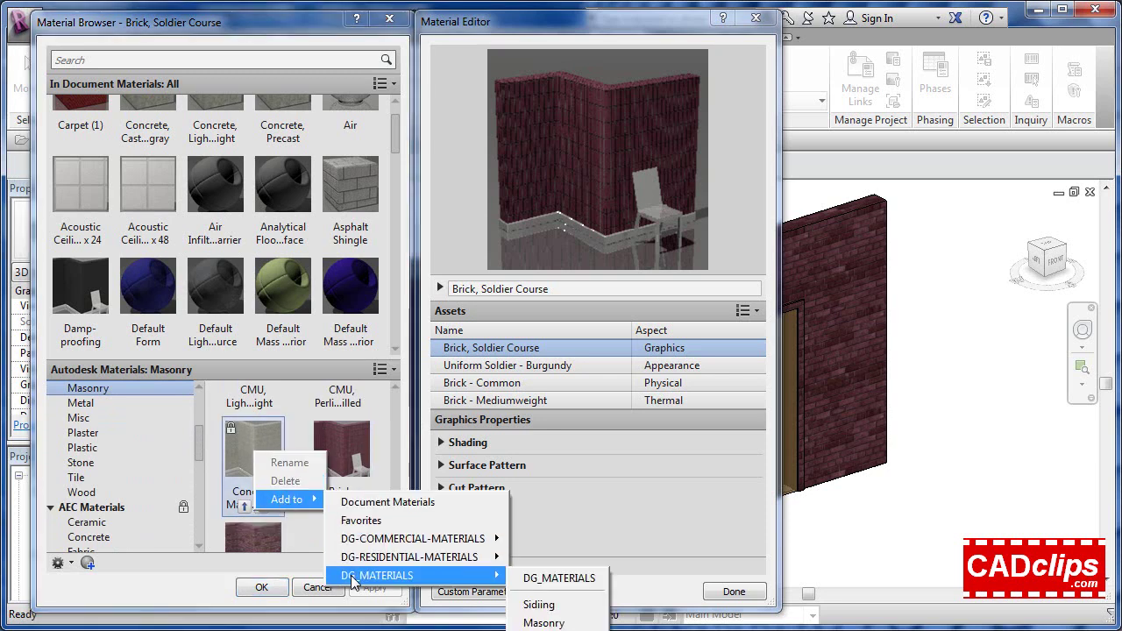
click(543, 622)
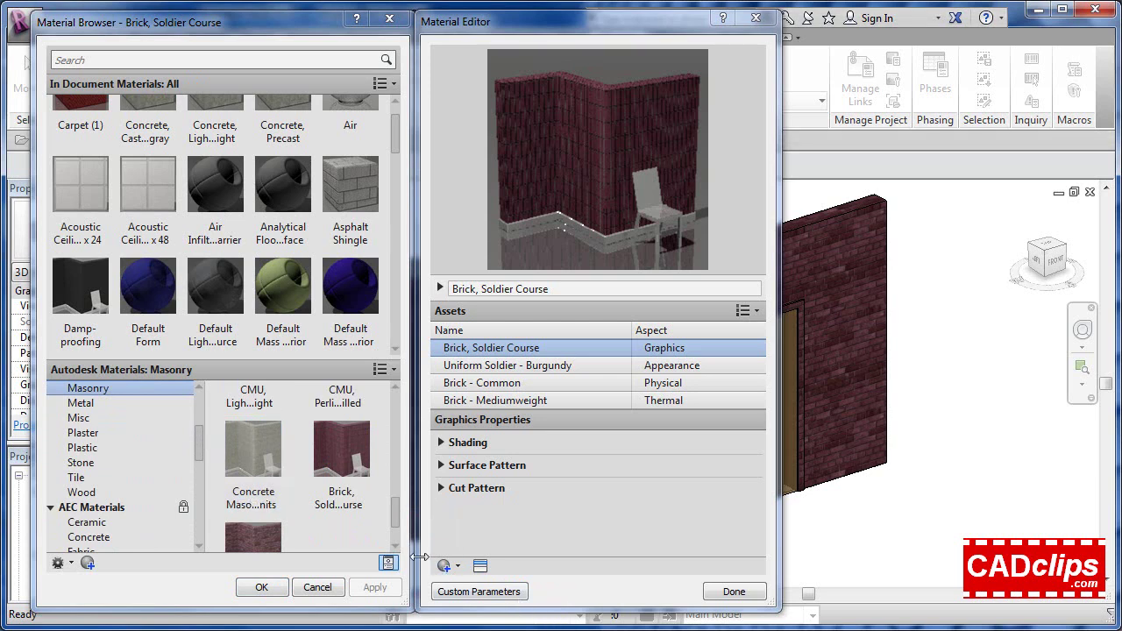
Collapse the AEC Materials and Autodesk Materials libraries in the library tree
scroll(239, 536, down, 2)
click(51, 508)
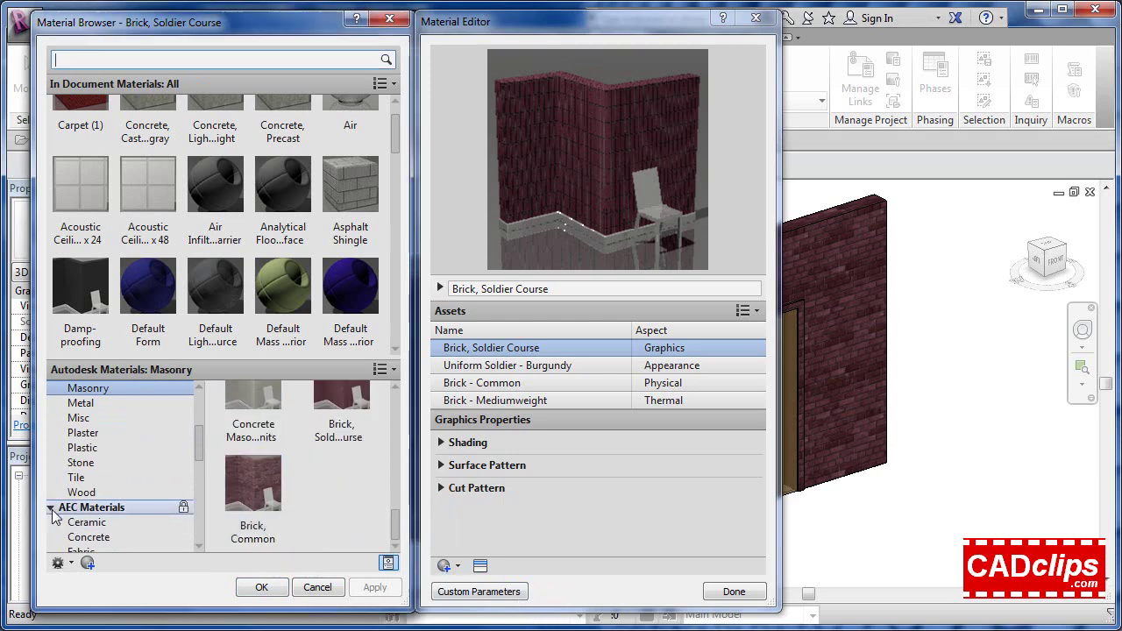
scroll(88, 477, up, 4)
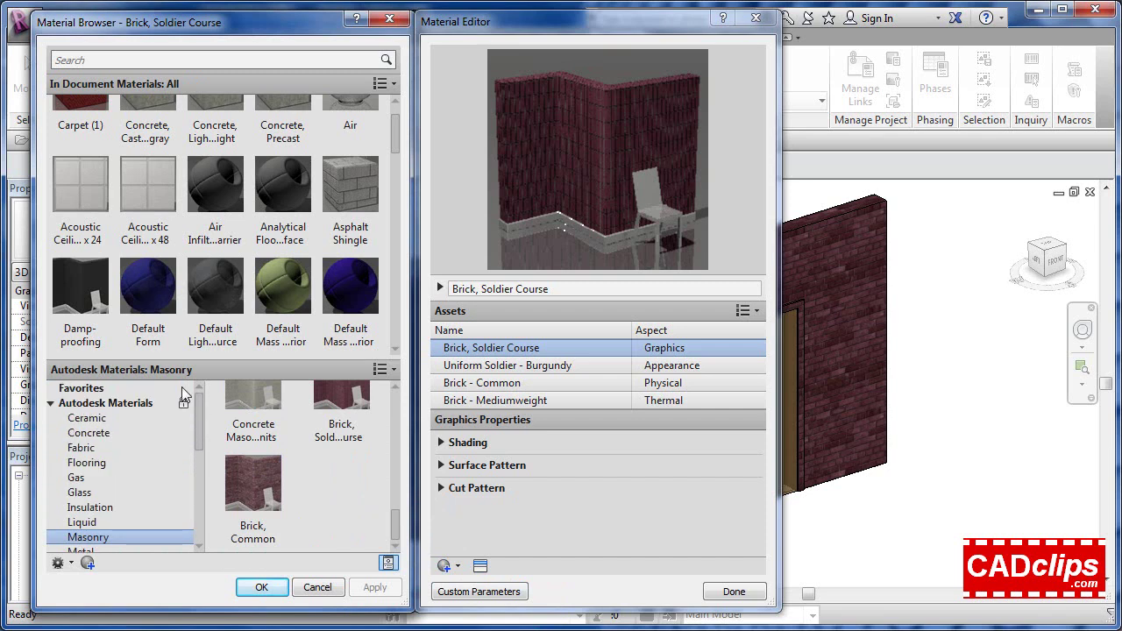
click(50, 404)
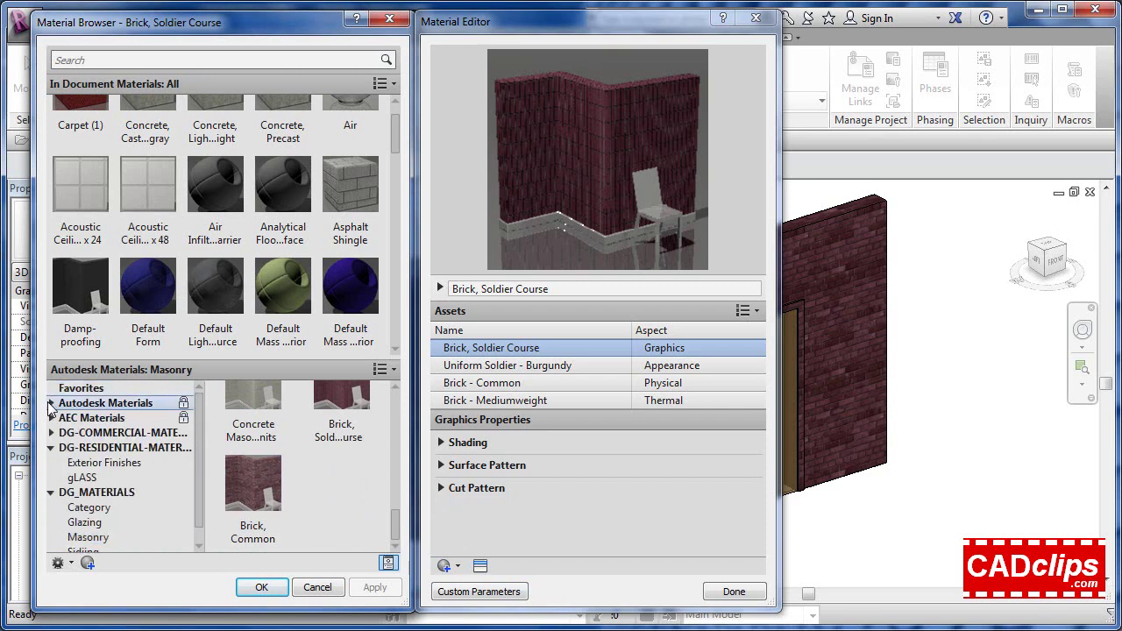
Compare the materials stored in the Masonry and Glazing categories of DG_MATERIALS
click(97, 541)
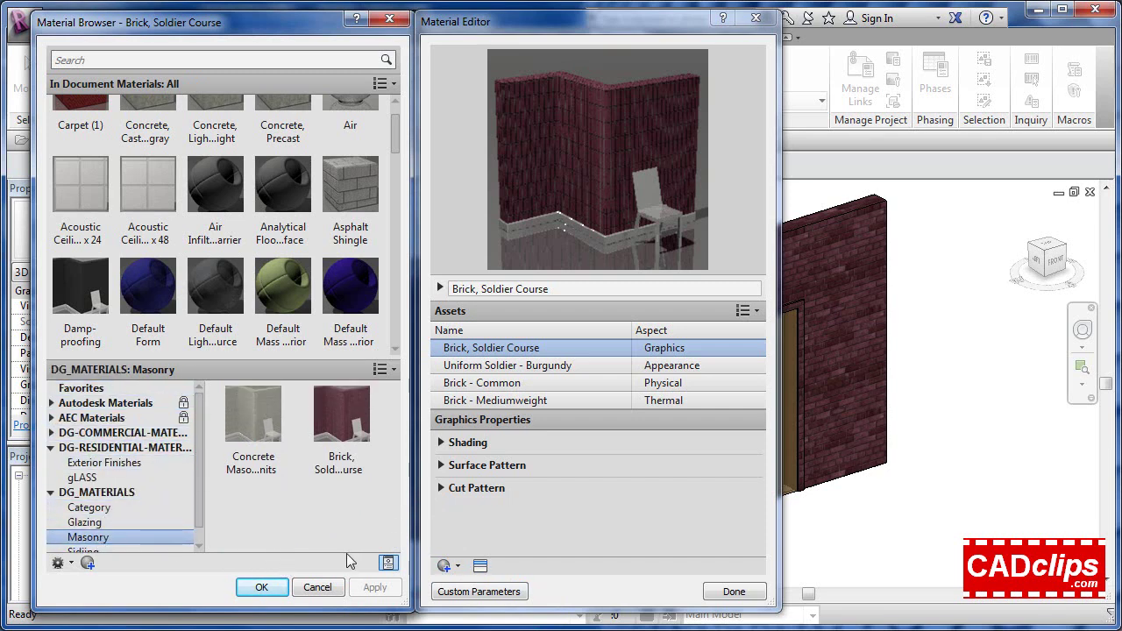
click(122, 522)
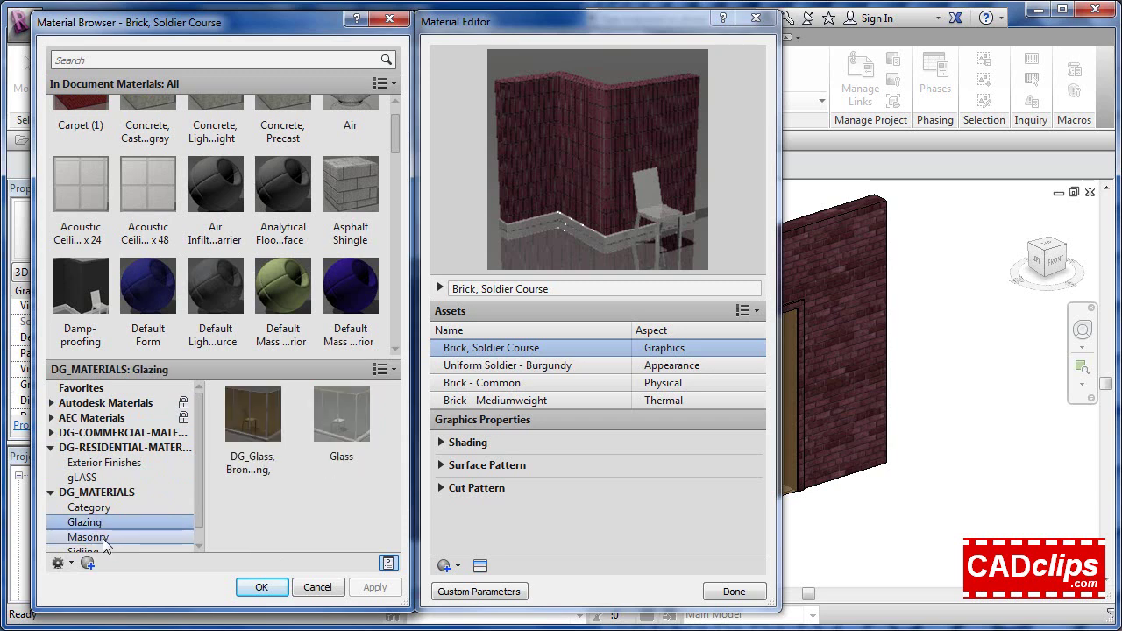
click(123, 536)
click(120, 521)
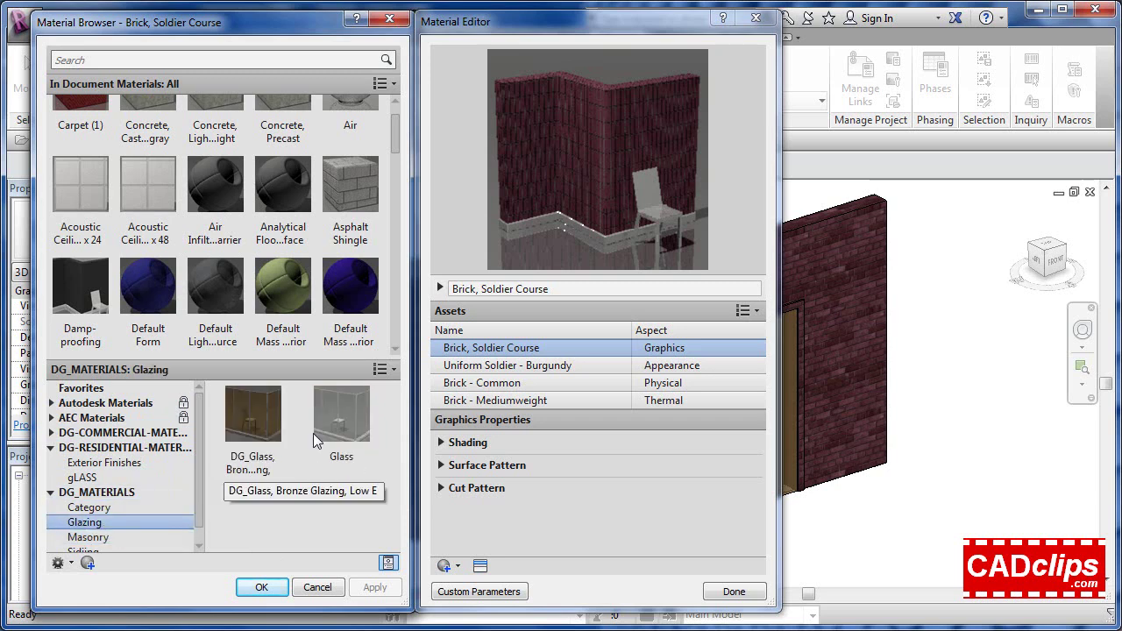
Add Glass, Matte from the Glass category of AEC Materials to the Glazing category of DG_MATERIALS
click(51, 419)
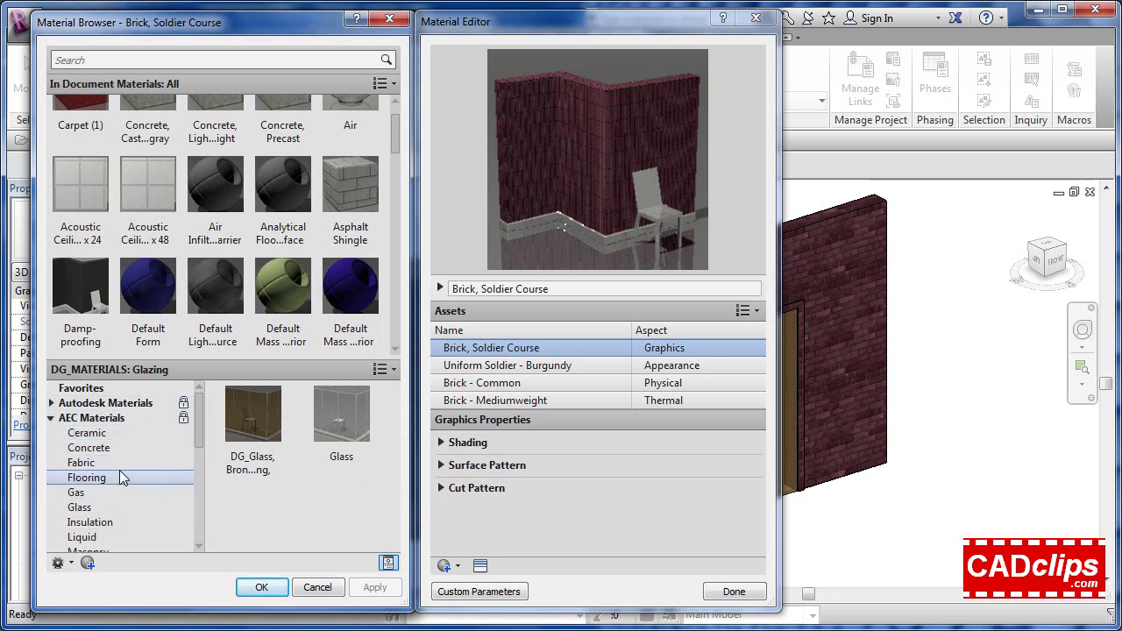
click(78, 506)
scroll(298, 474, down, 2)
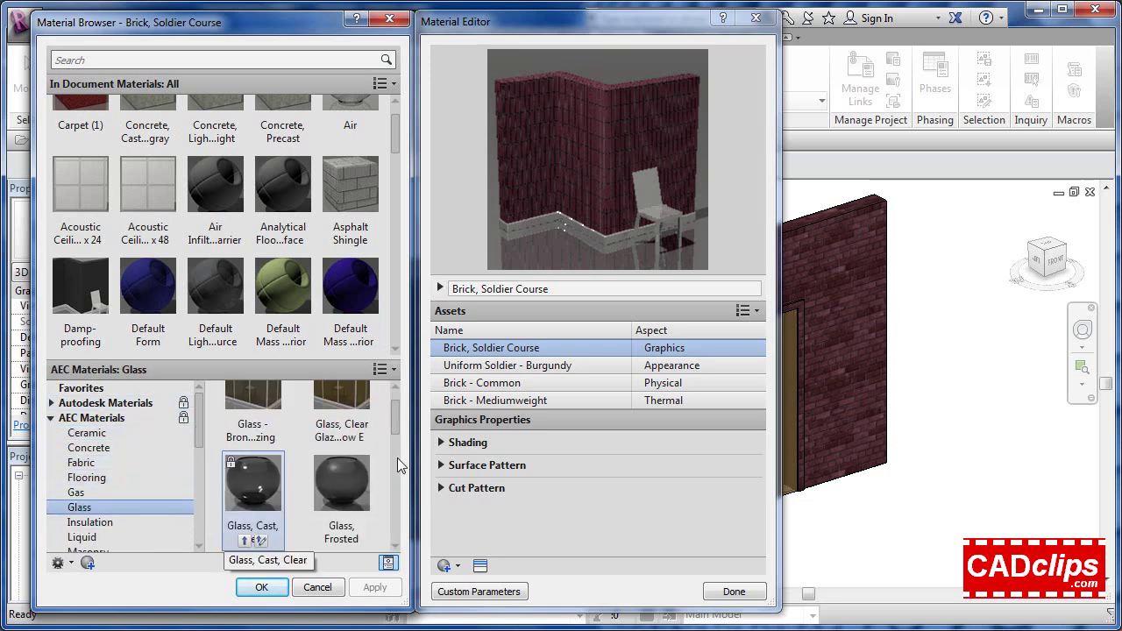
drag(396, 412, 408, 500)
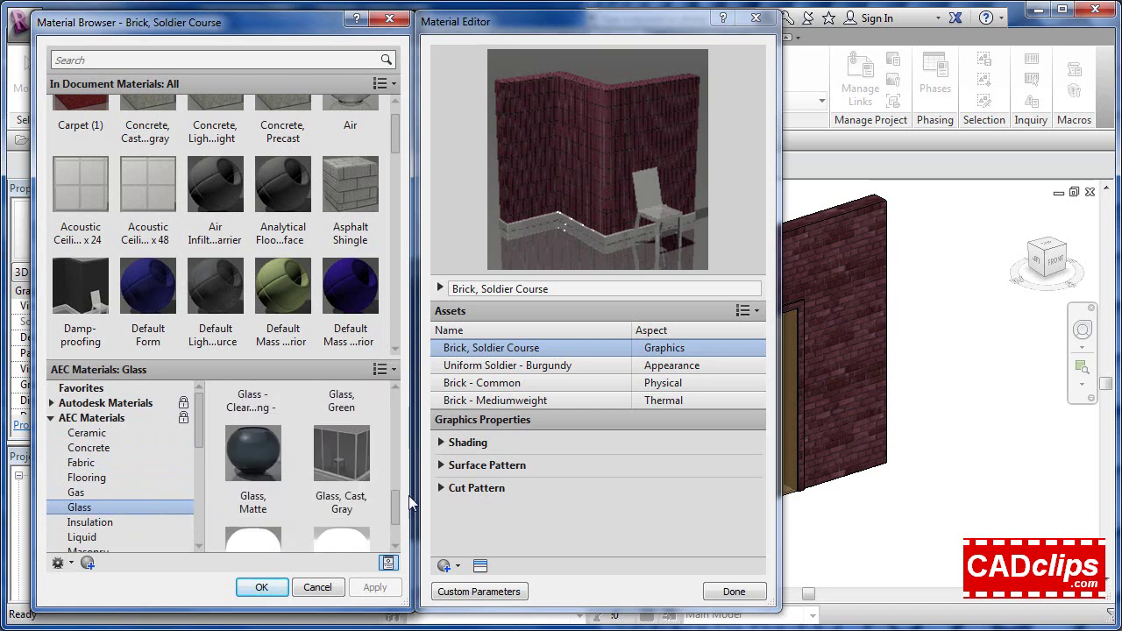
right_click(251, 454)
mouse_move(282, 499)
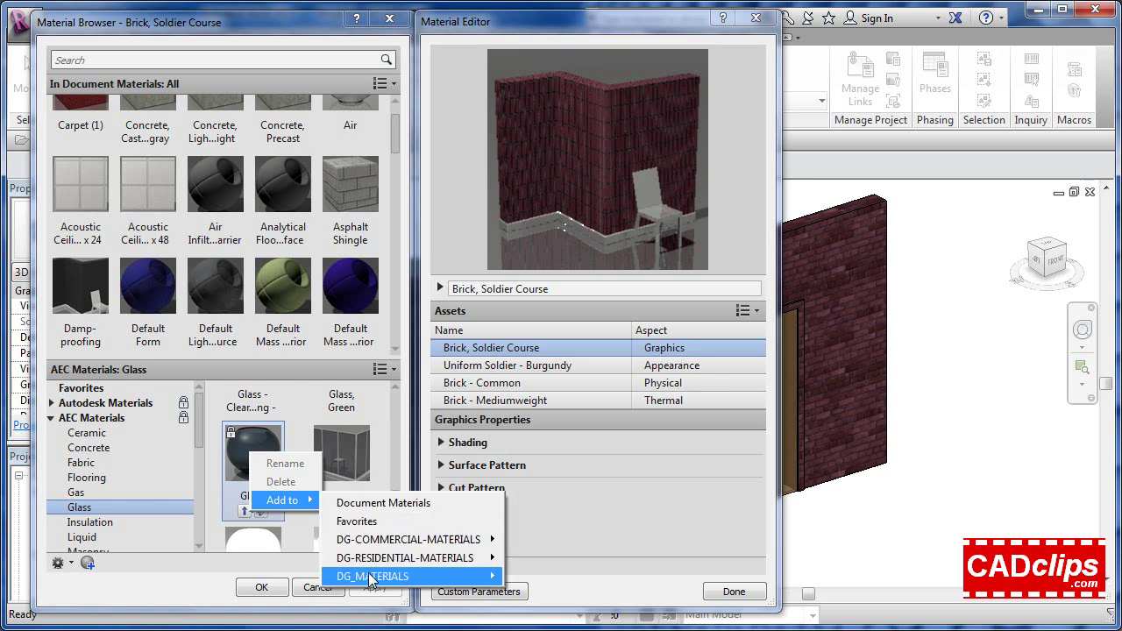
mouse_move(370, 578)
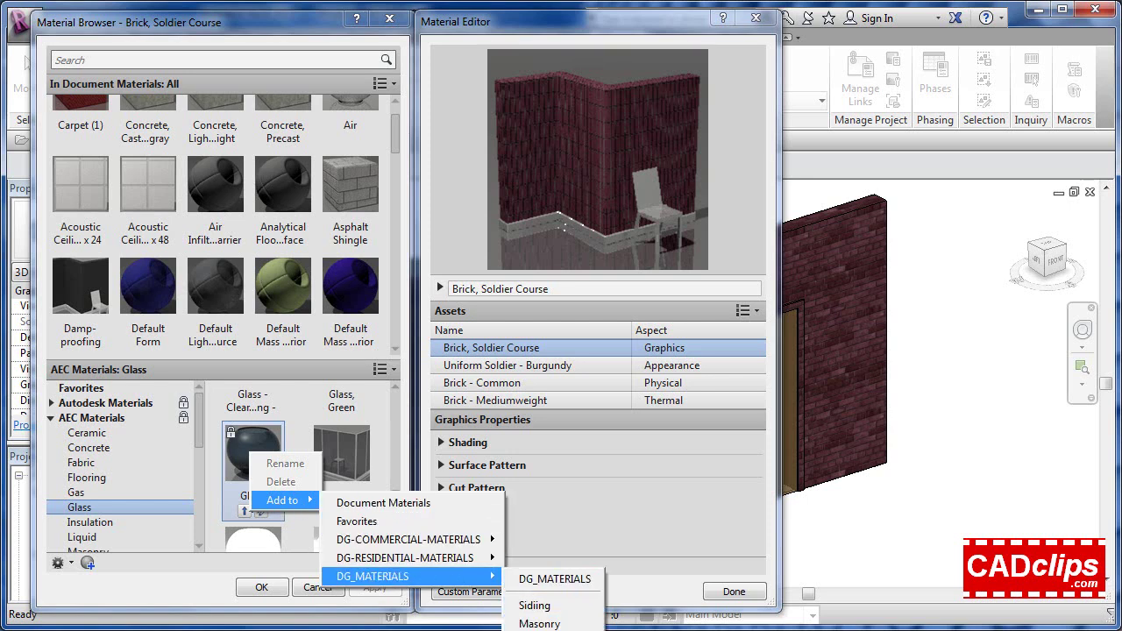
click(554, 579)
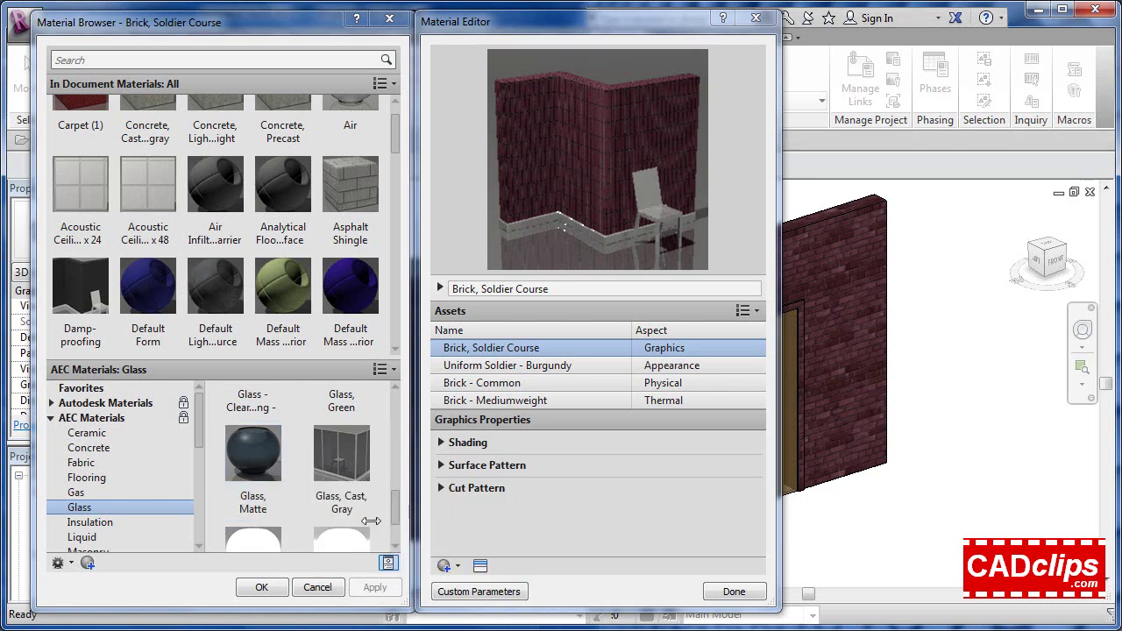
Review all materials in the DG_MATERIALS library, including those in its Glazing category
drag(199, 435, 203, 525)
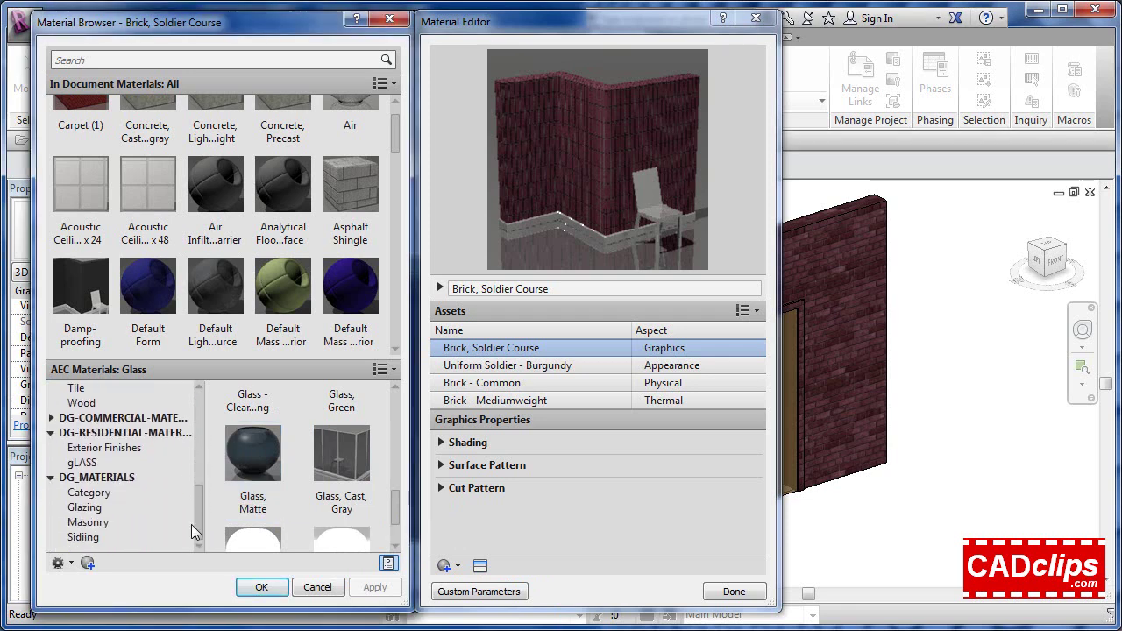
click(117, 478)
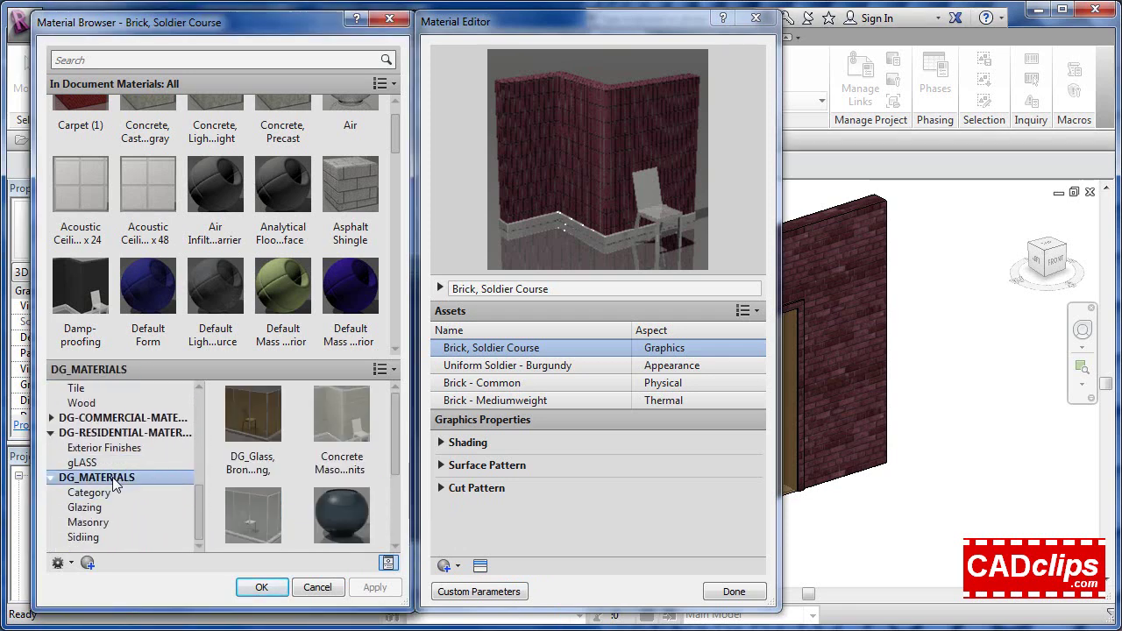
click(88, 508)
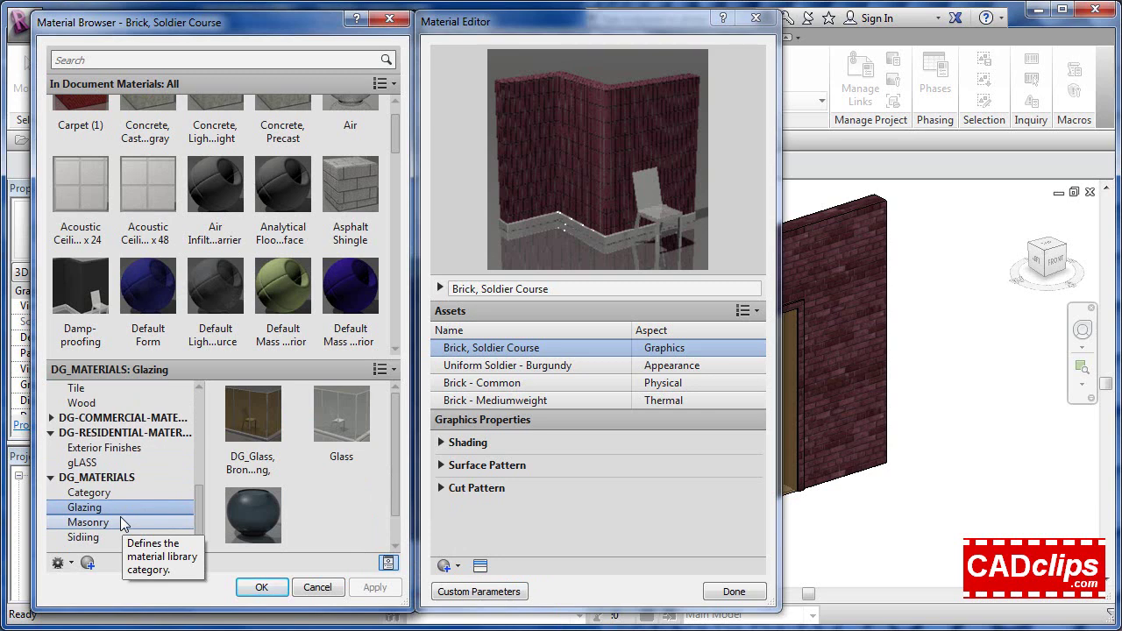
Remove the DG_MATERIALS library from the material browser and collapse the DG-RESIDENTIAL-MATERIALS library
right_click(112, 477)
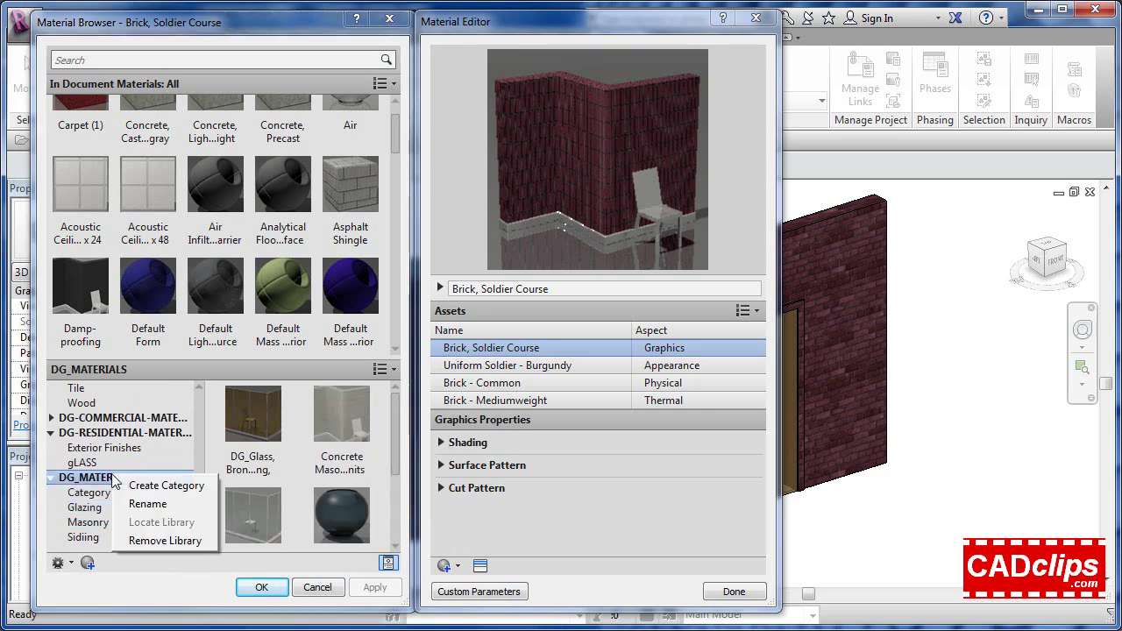
click(164, 540)
click(58, 510)
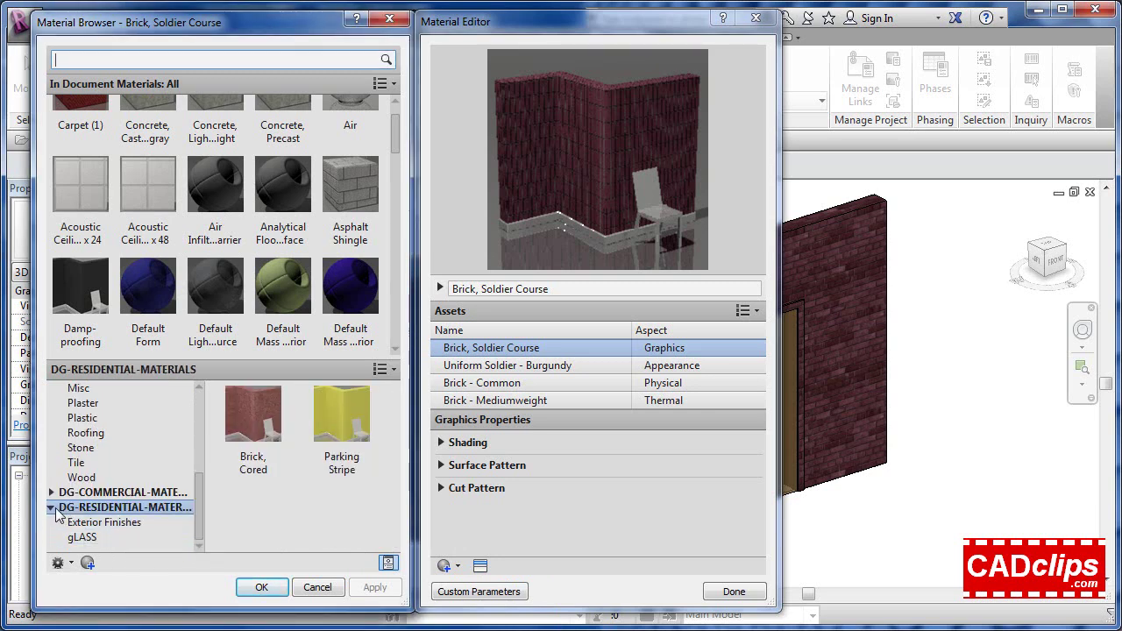
click(51, 509)
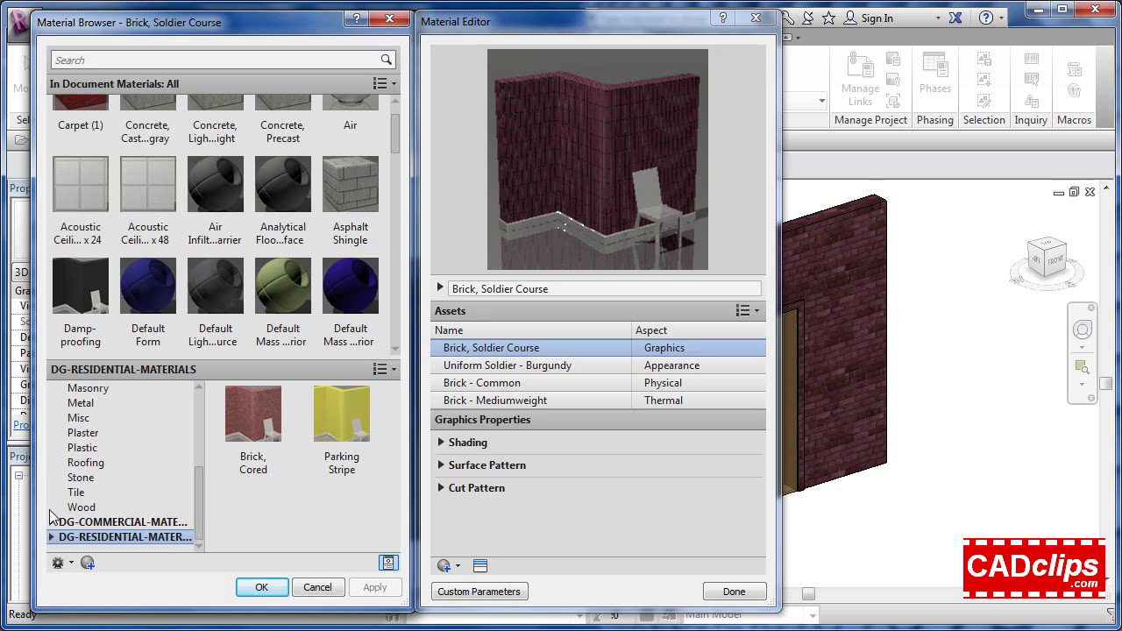
Open the existing library file DG_MATERIALS.adsklib from the REVIR-2013-MATERIALS folder
click(71, 566)
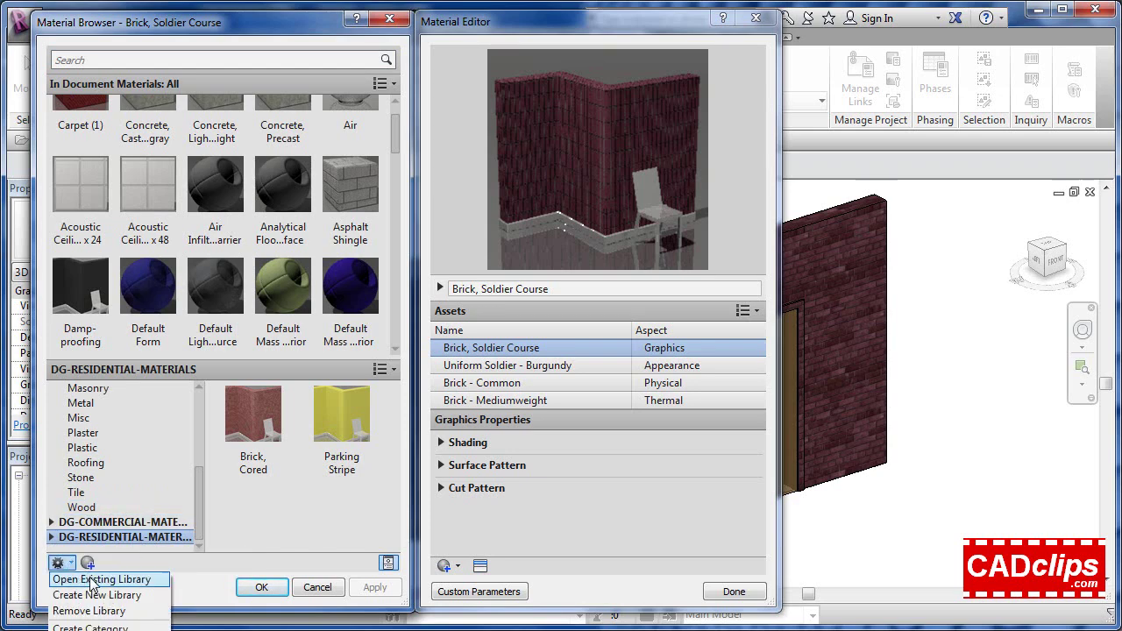
click(90, 578)
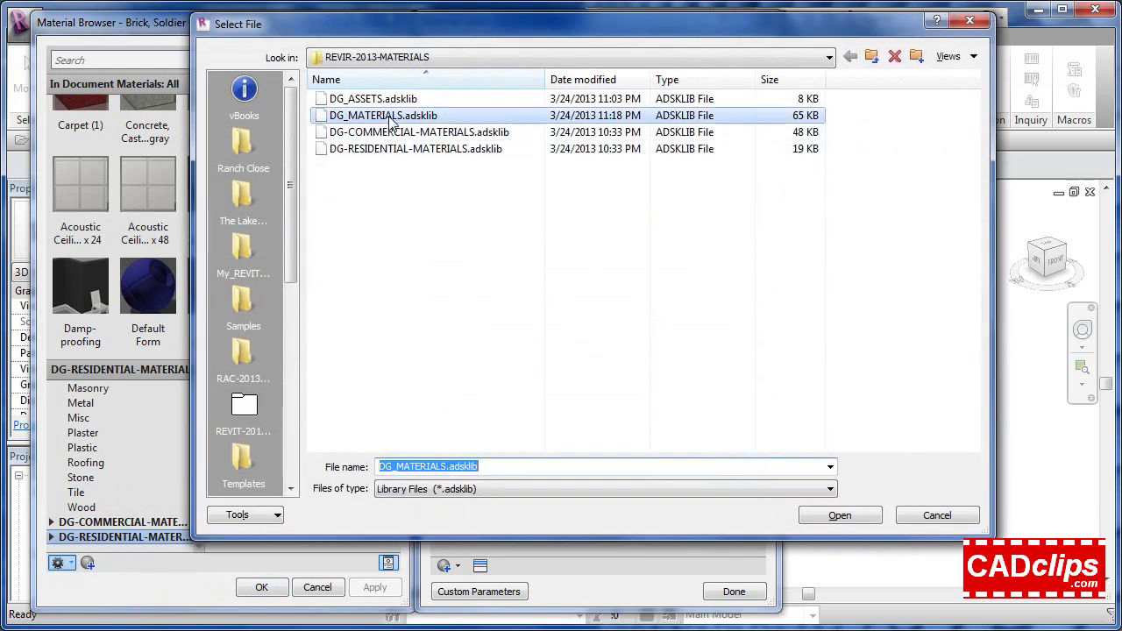
click(319, 115)
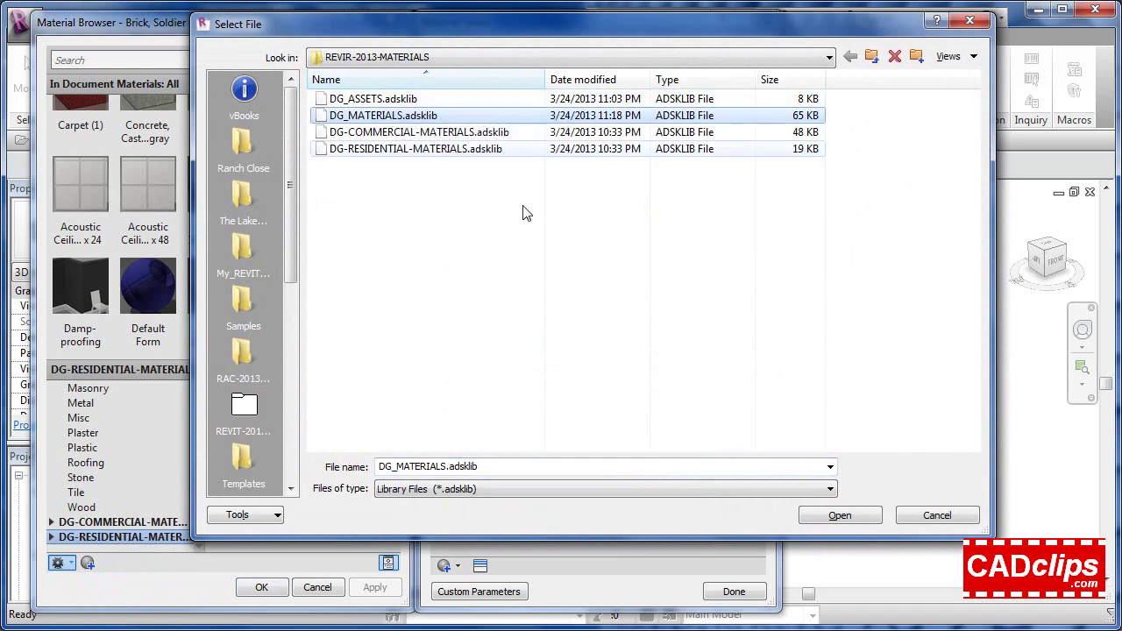
click(841, 516)
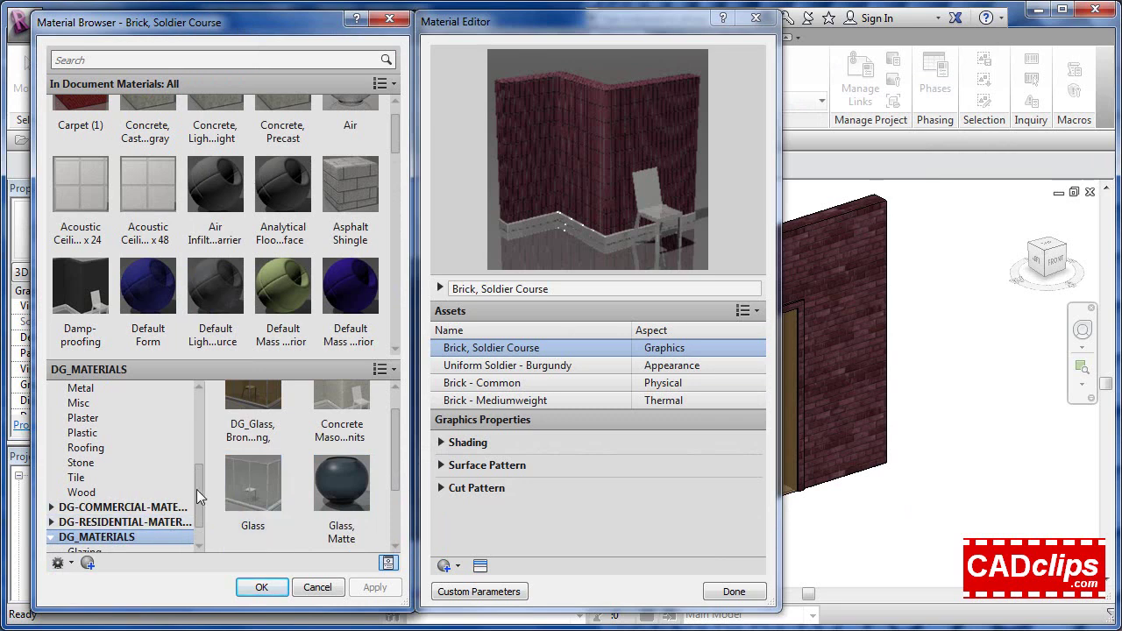
Check the materials in the Glazing and Masonry categories of the reloaded DG_MATERIALS library
double_click(105, 537)
click(99, 524)
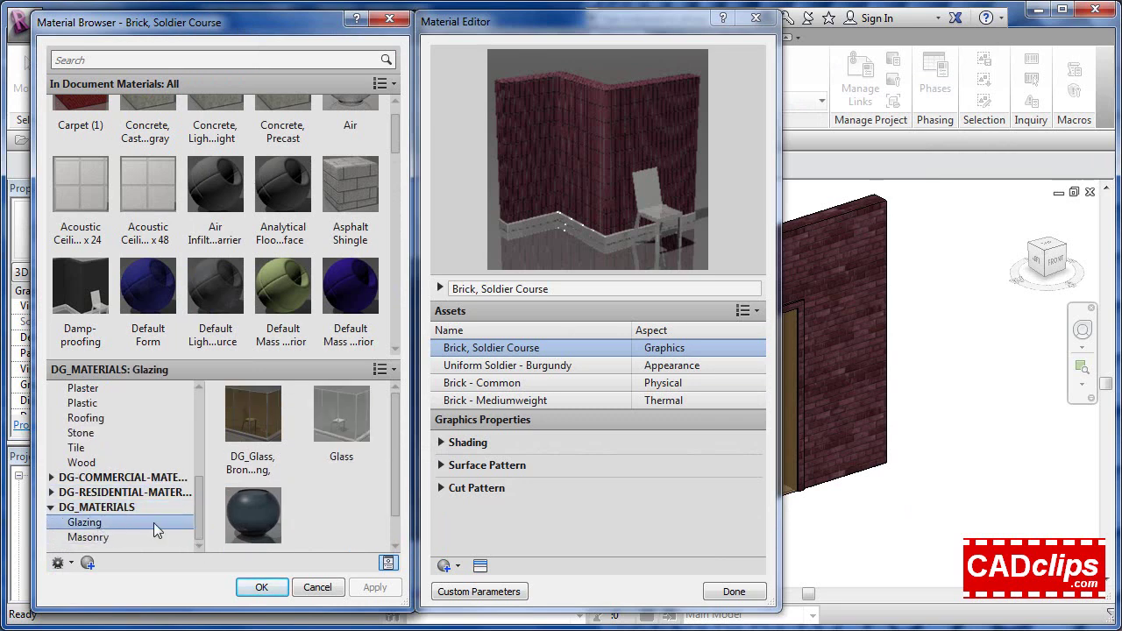
click(98, 537)
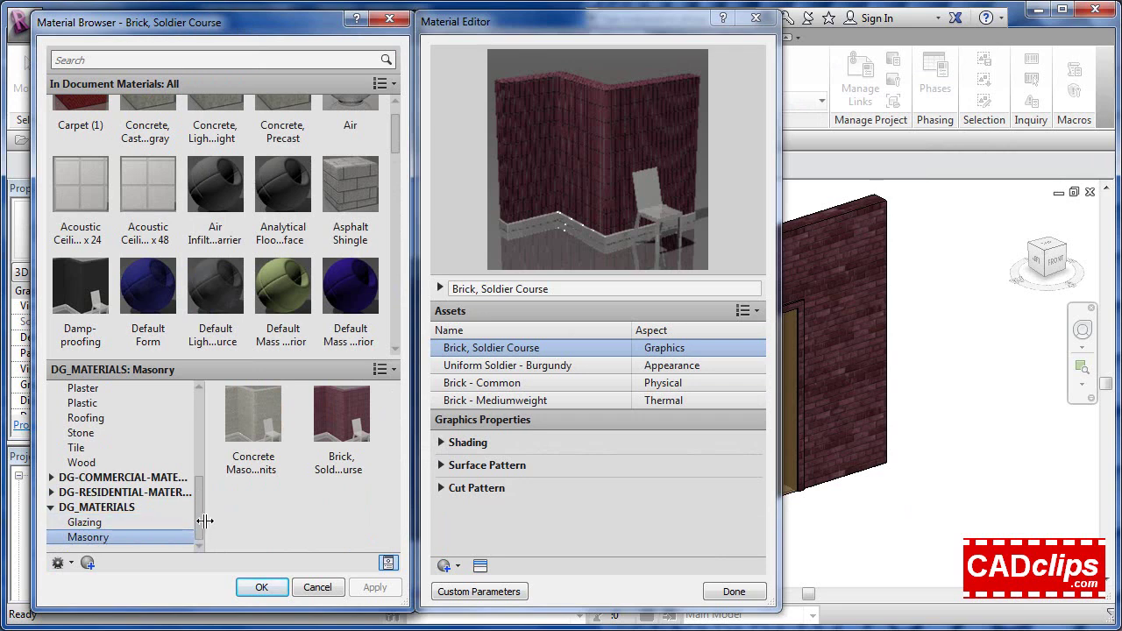
click(99, 524)
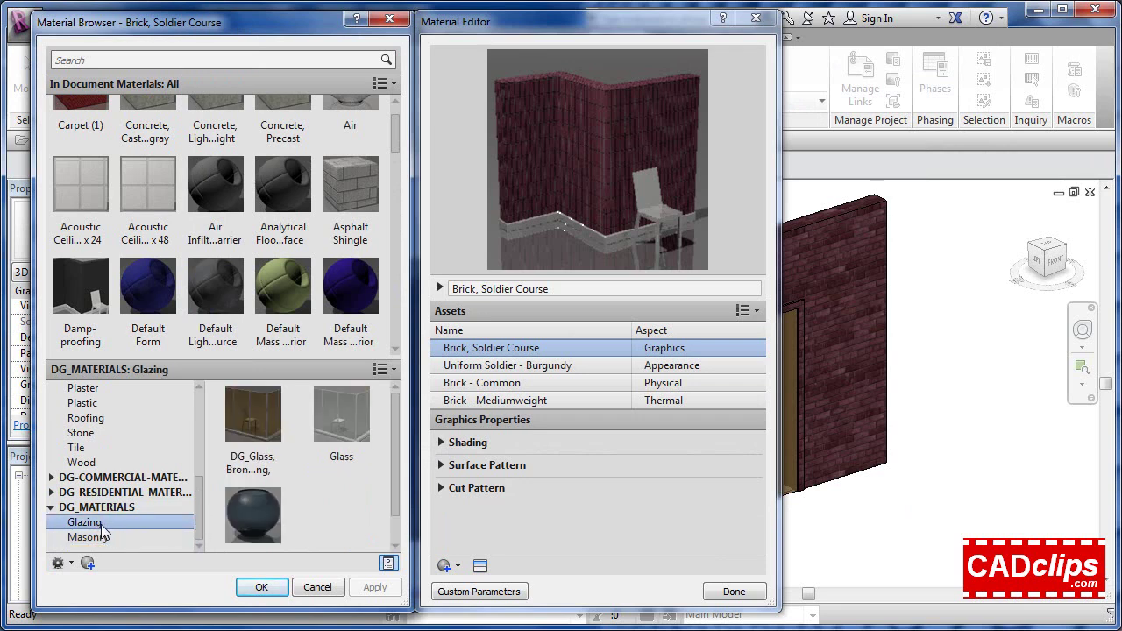
Collapse the DG_MATERIALS and AEC Materials libraries in the library tree
click(50, 507)
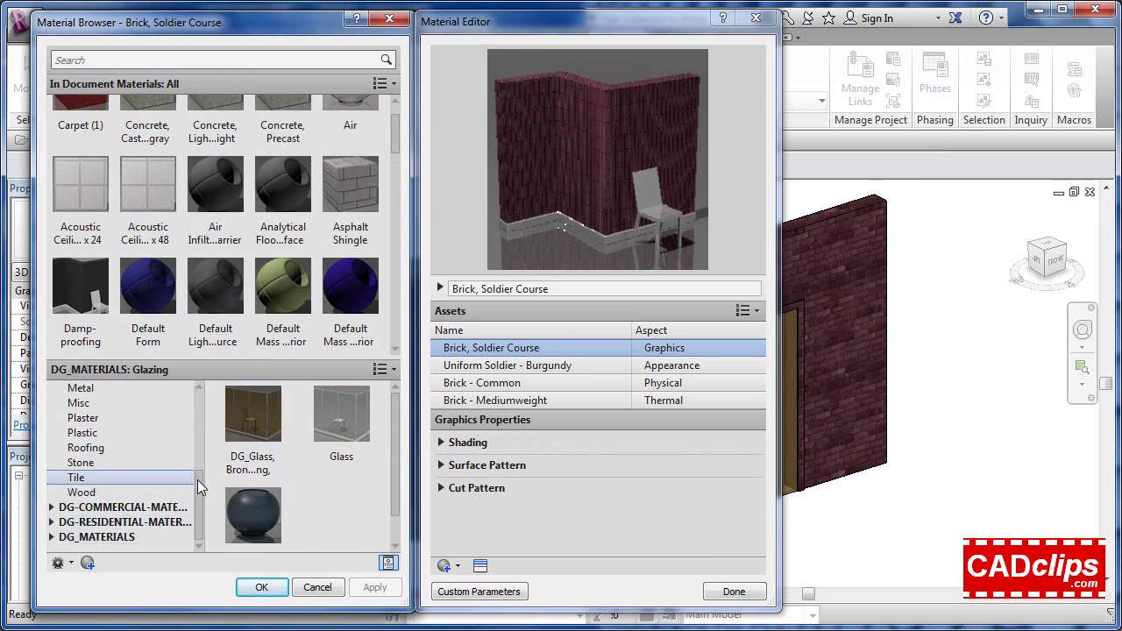
drag(198, 480, 203, 385)
click(51, 418)
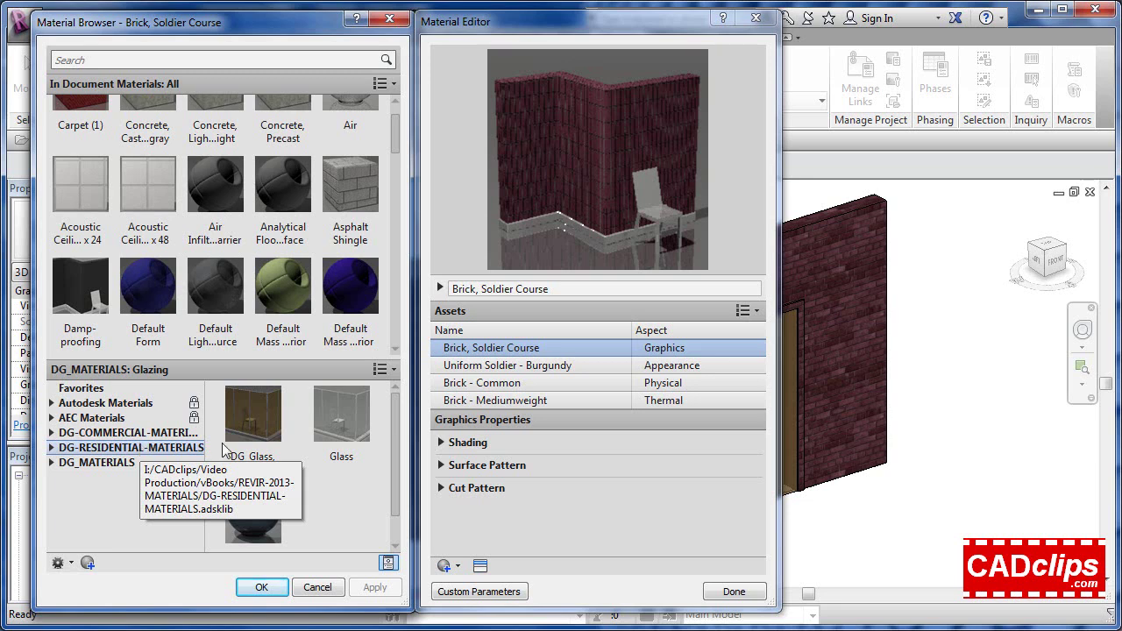
scroll(215, 188, up, 1)
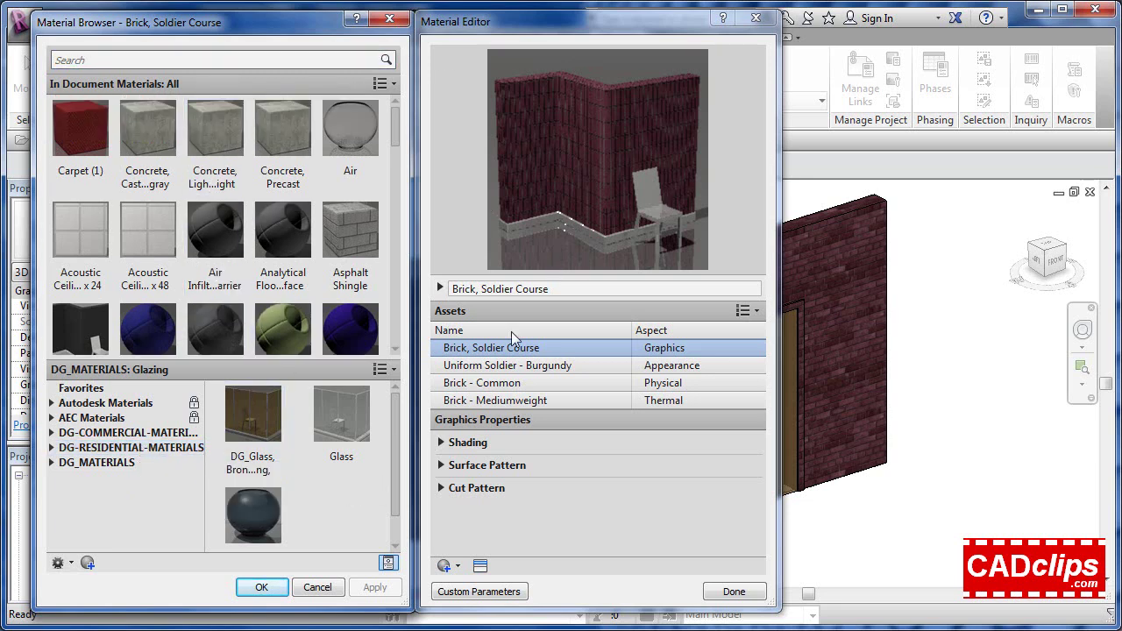